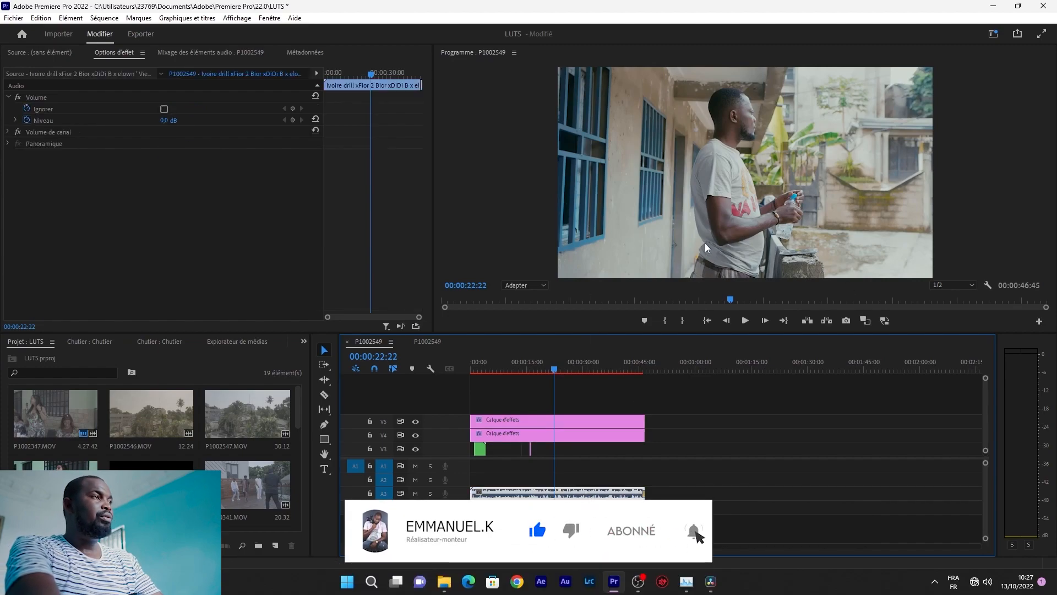
Paste the copied music into the ungraded P1002549 sequence, align it with the video clip's start and trim it to about 00:00:30:04.
click(428, 341)
drag(549, 370, 532, 370)
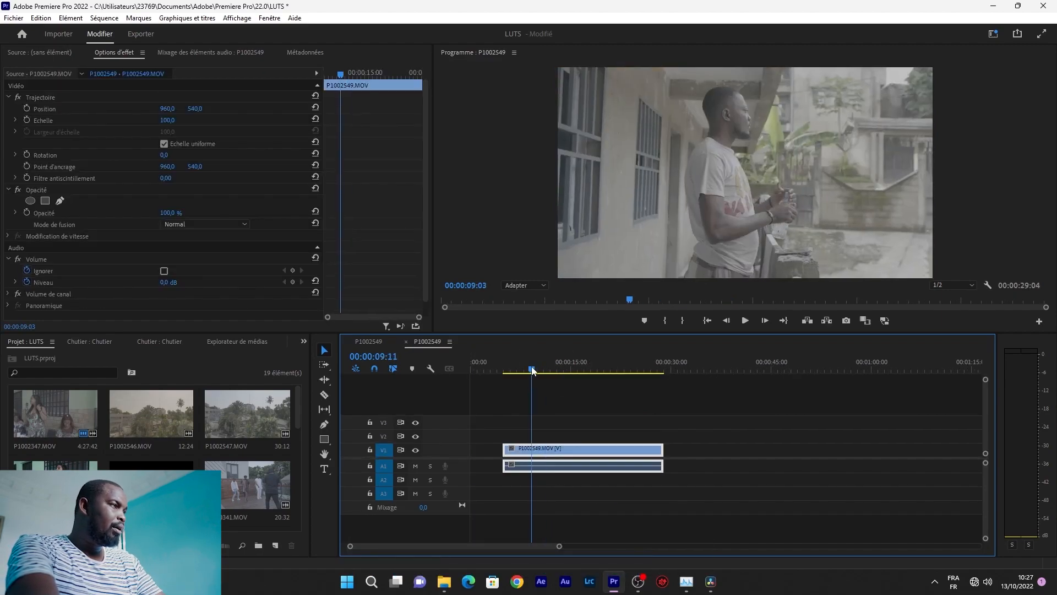
click(556, 521)
key(ctrl+v)
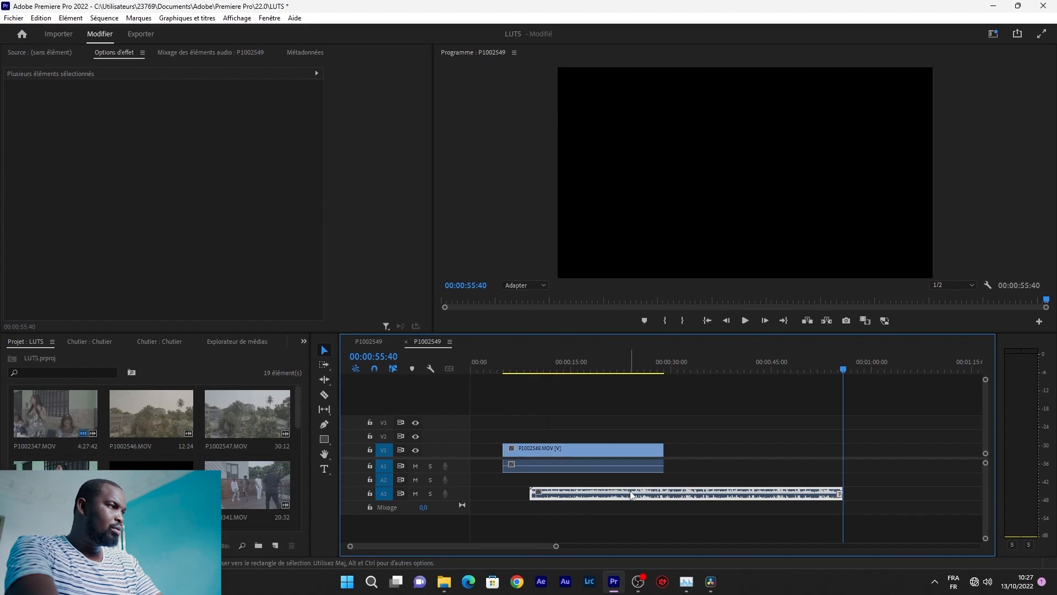
drag(632, 495, 606, 497)
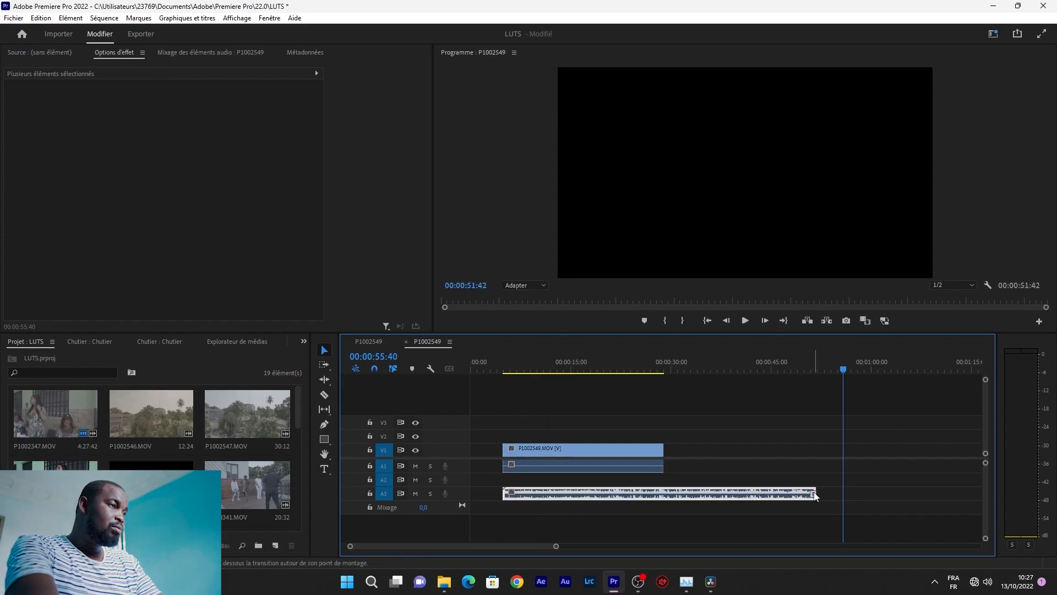
drag(816, 495, 670, 495)
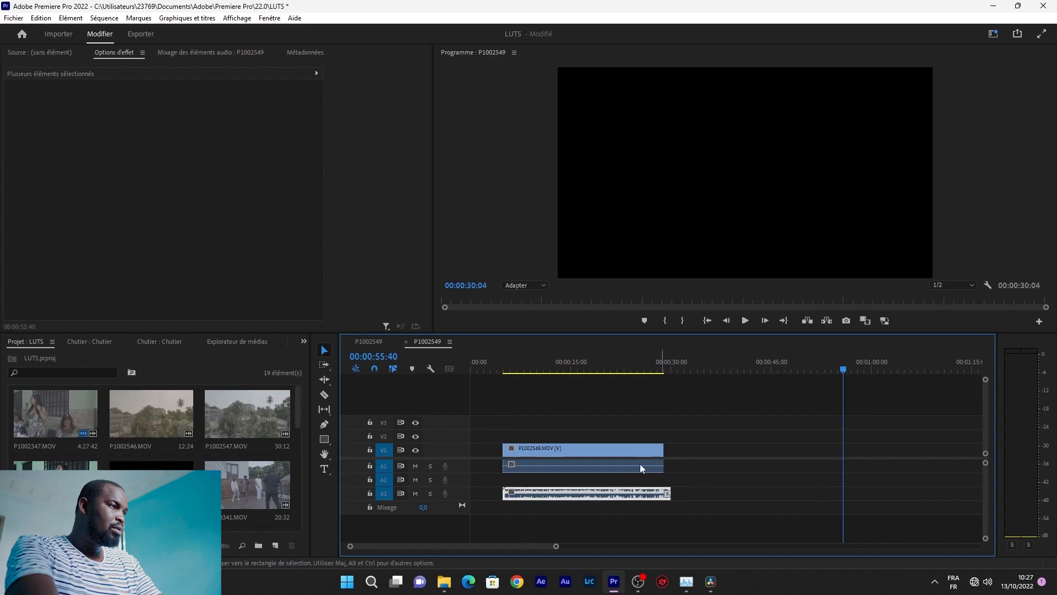
Play the ungraded clip with its music, then park the playhead at 00:00:18:47.
click(527, 355)
click(774, 453)
key(space)
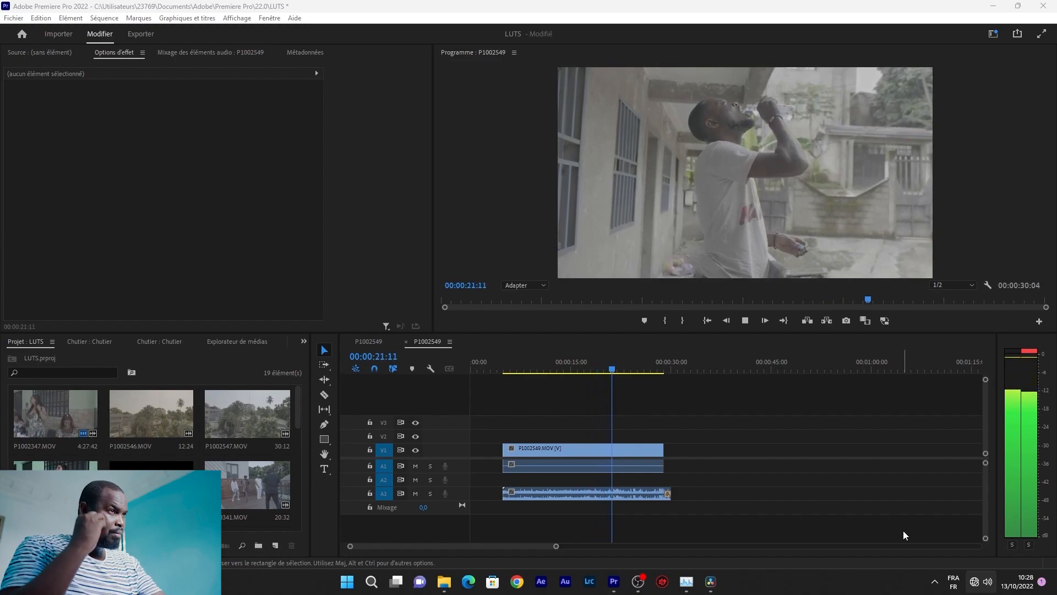
click(881, 528)
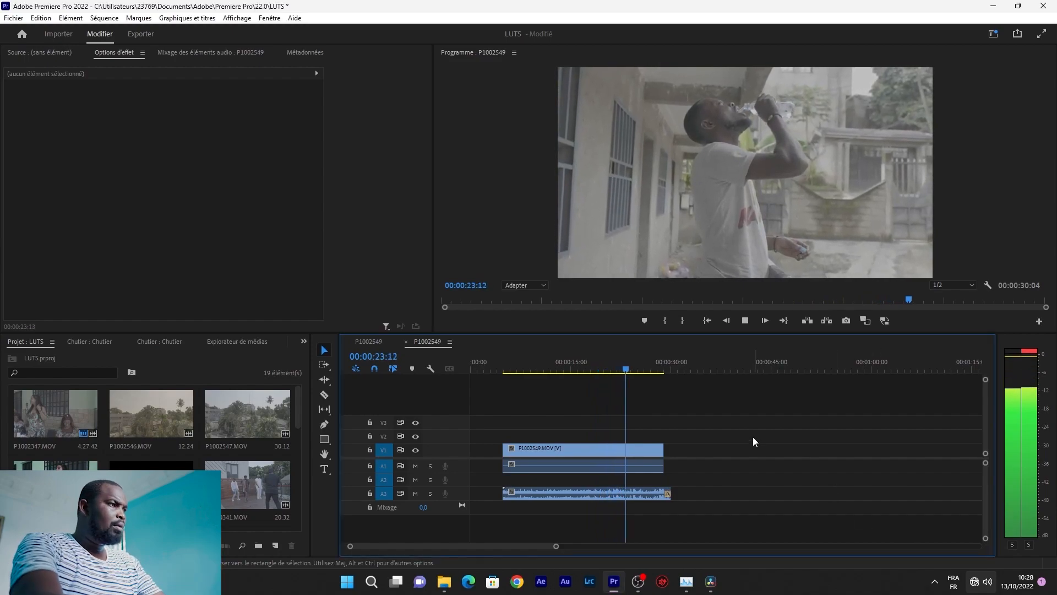
key(space)
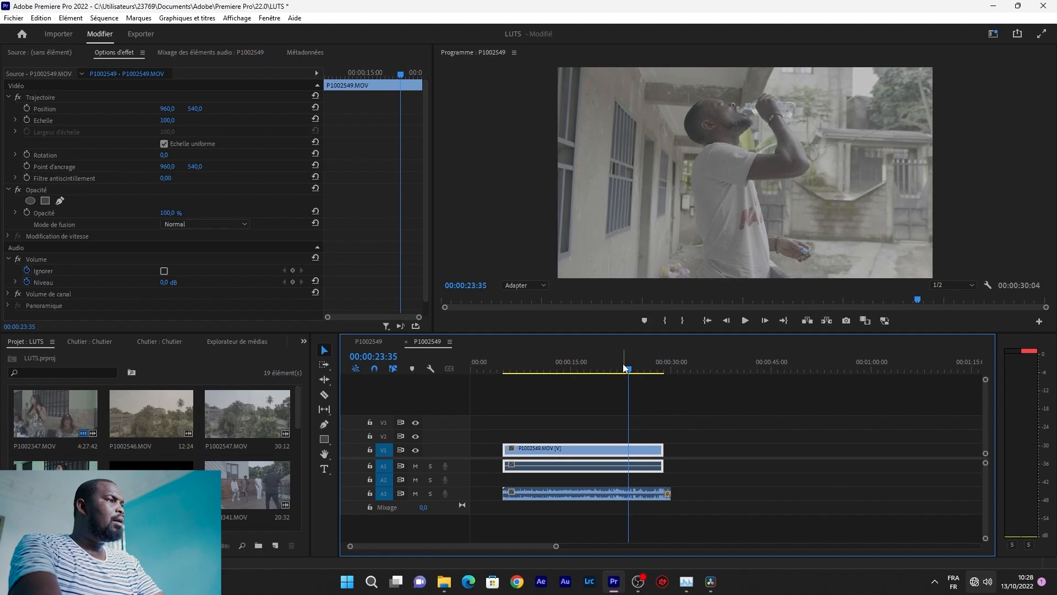
click(598, 366)
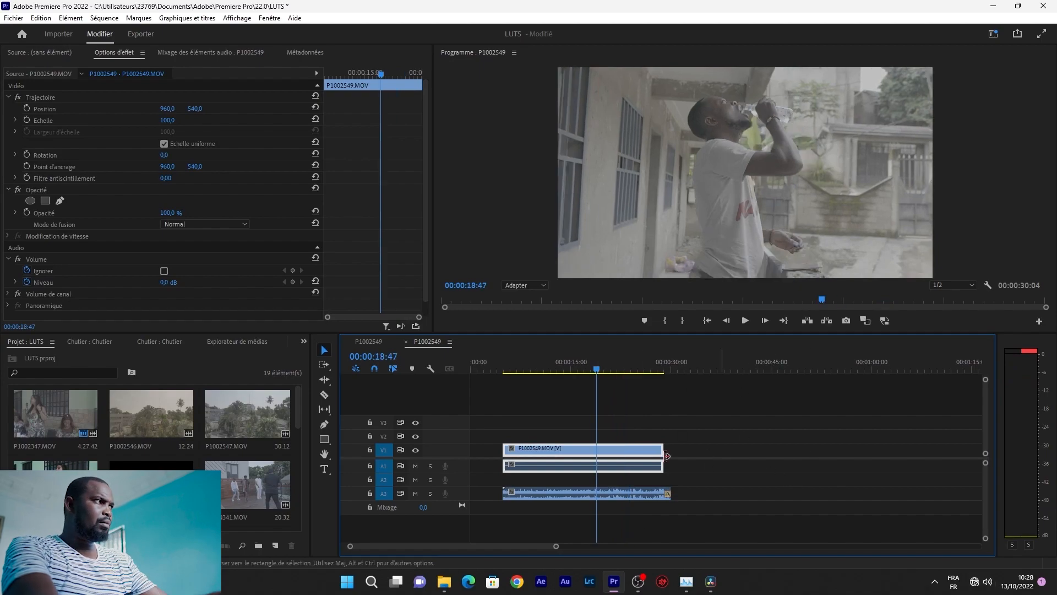
Switch to the Couleur workspace.
click(268, 19)
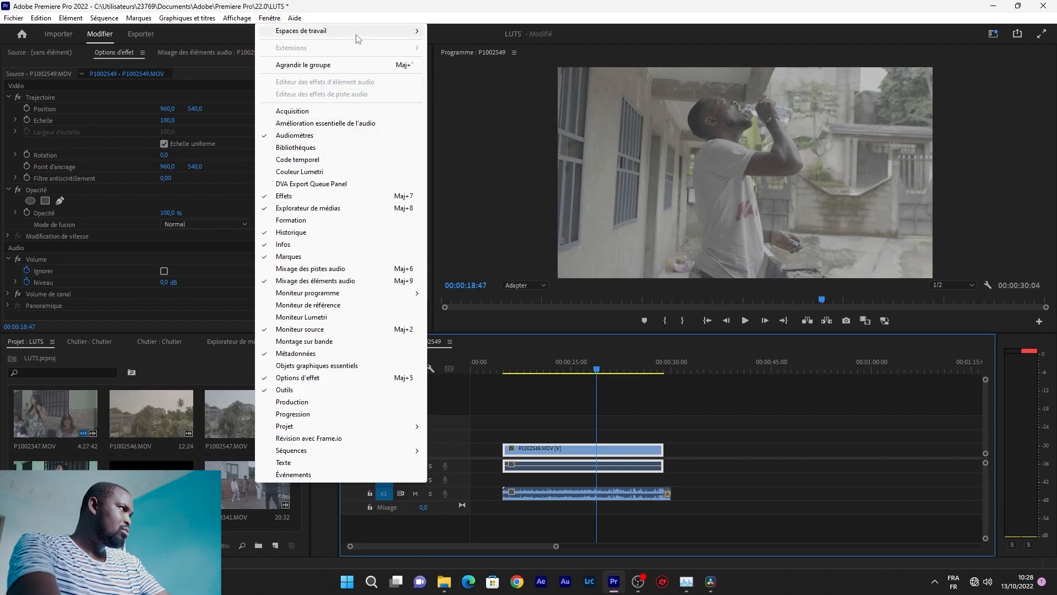
mouse_move(358, 39)
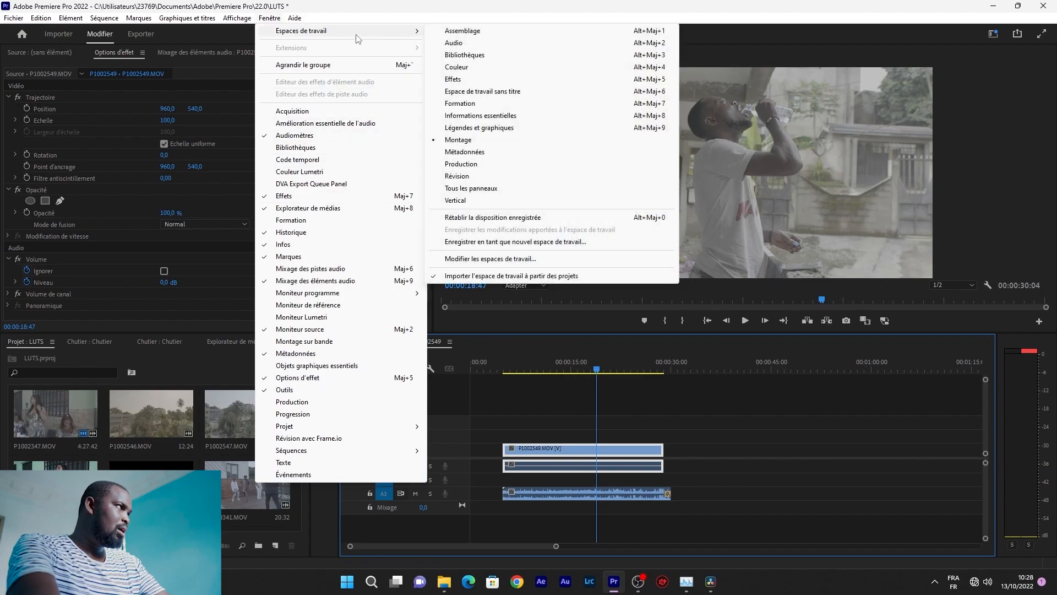
click(490, 69)
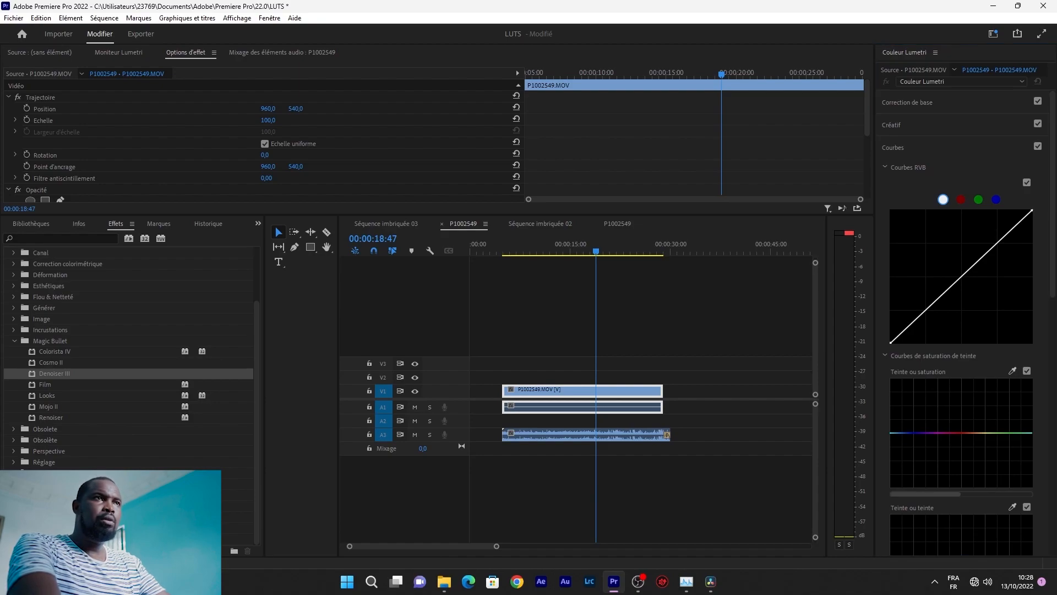
Shrink the floating program monitor and reposition it so the timeline and the Lumetri controls stay uncovered.
drag(1056, 70, 339, 39)
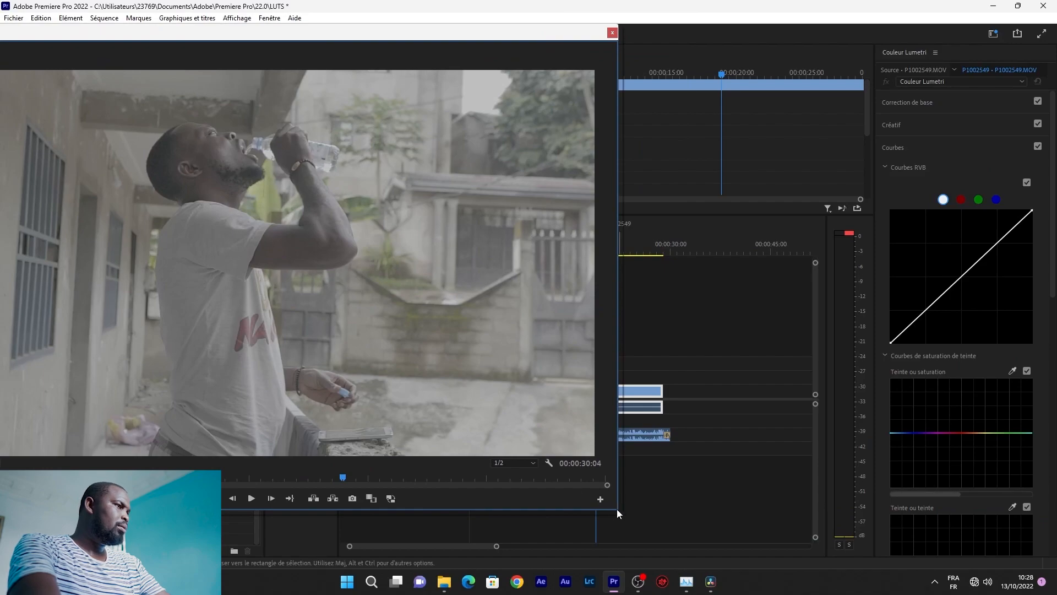
drag(617, 509, 466, 307)
drag(269, 40, 366, 35)
click(708, 368)
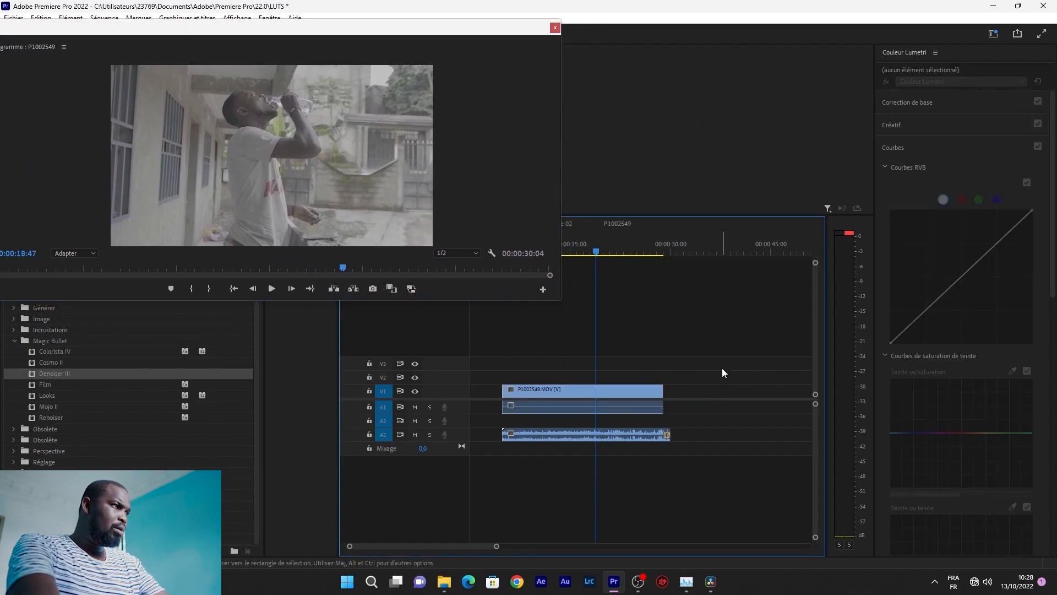
Apply VLog_to_V709_forV35_ver100.cube from the desktop's LUTS DE CONVERSION folder as the Créatif look of clip P1002549.MOV.
click(621, 402)
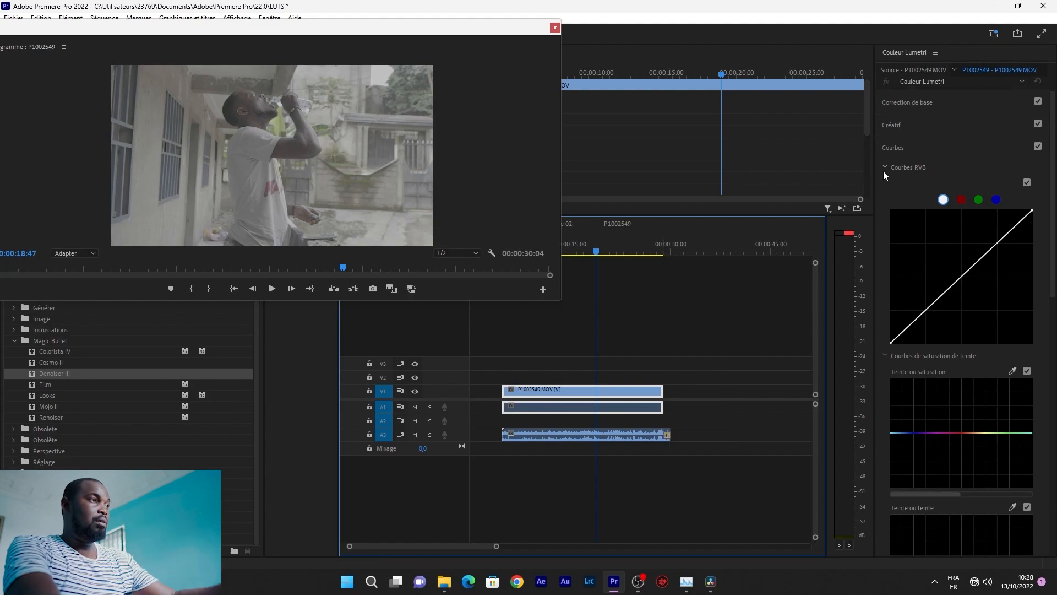
click(924, 130)
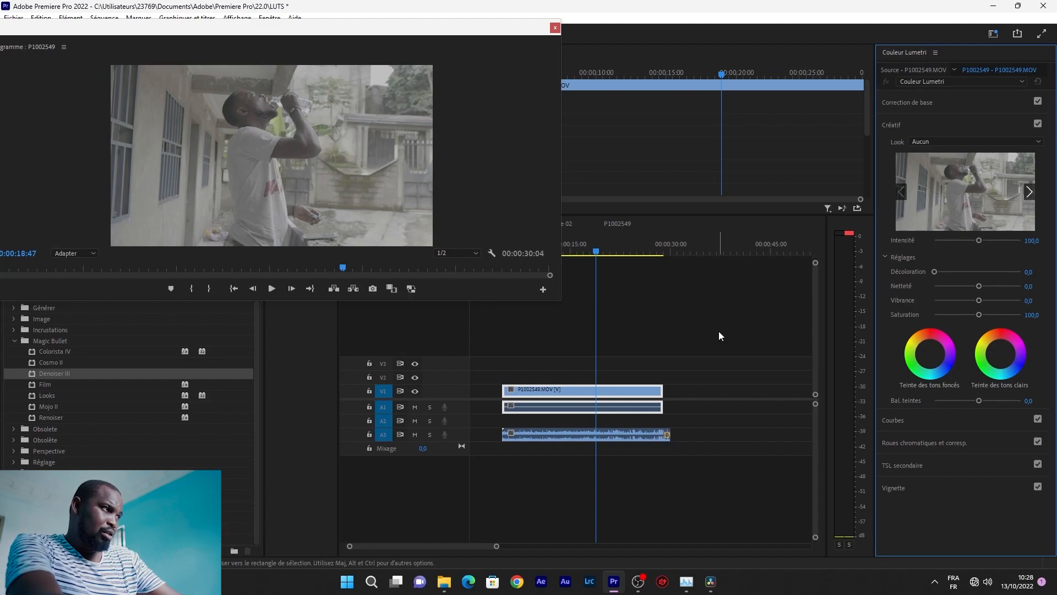
click(949, 144)
click(920, 171)
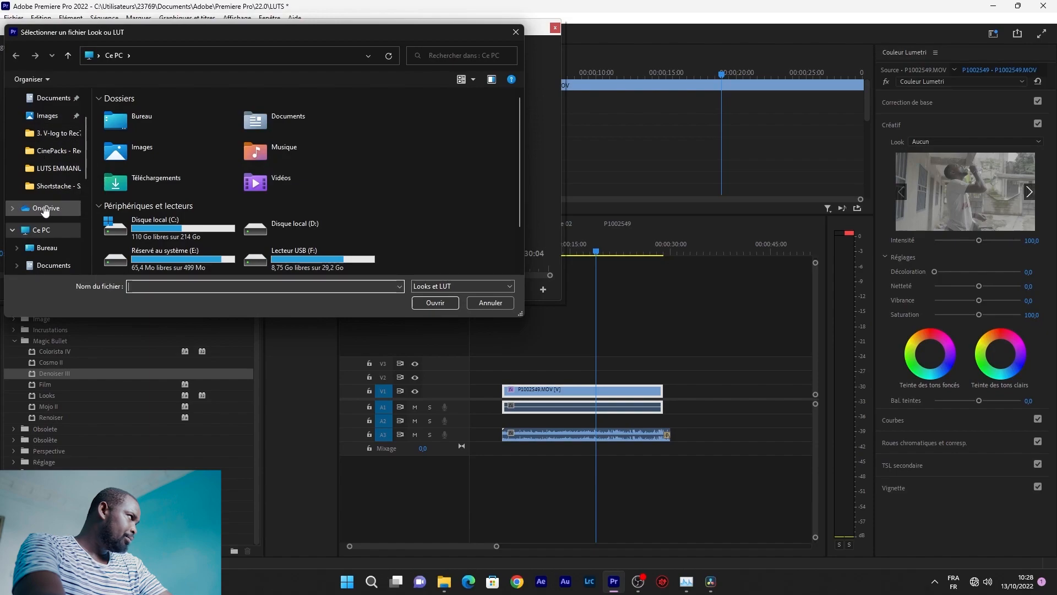
click(47, 248)
click(147, 119)
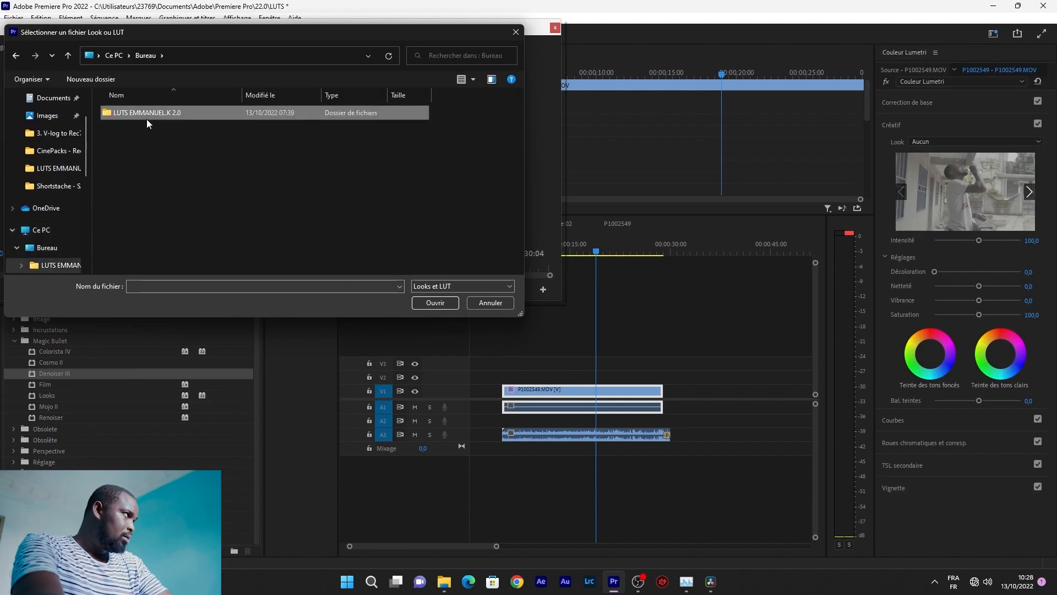
double_click(146, 119)
double_click(155, 119)
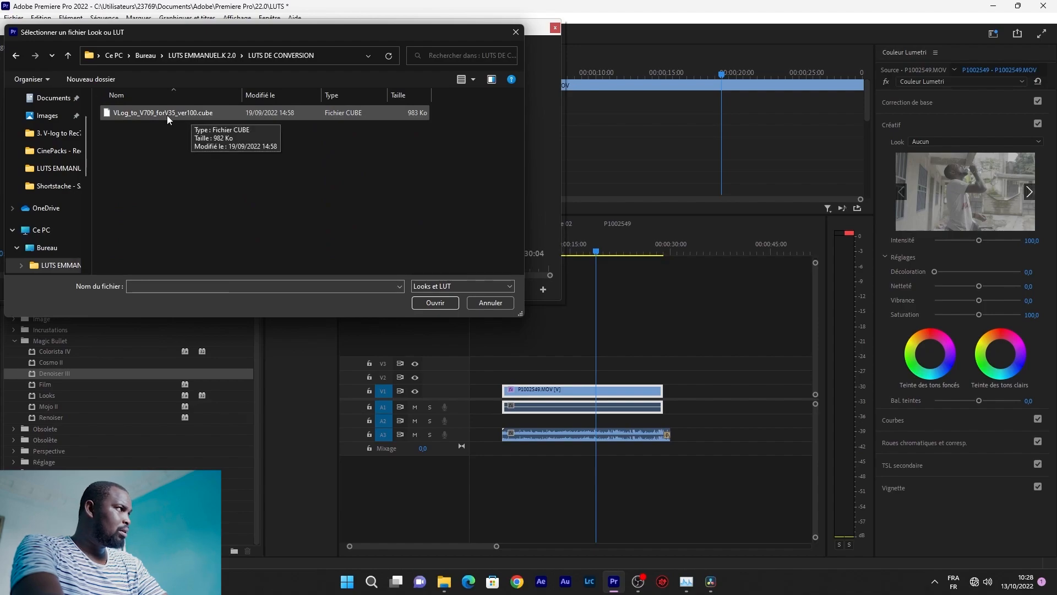
click(166, 114)
click(429, 302)
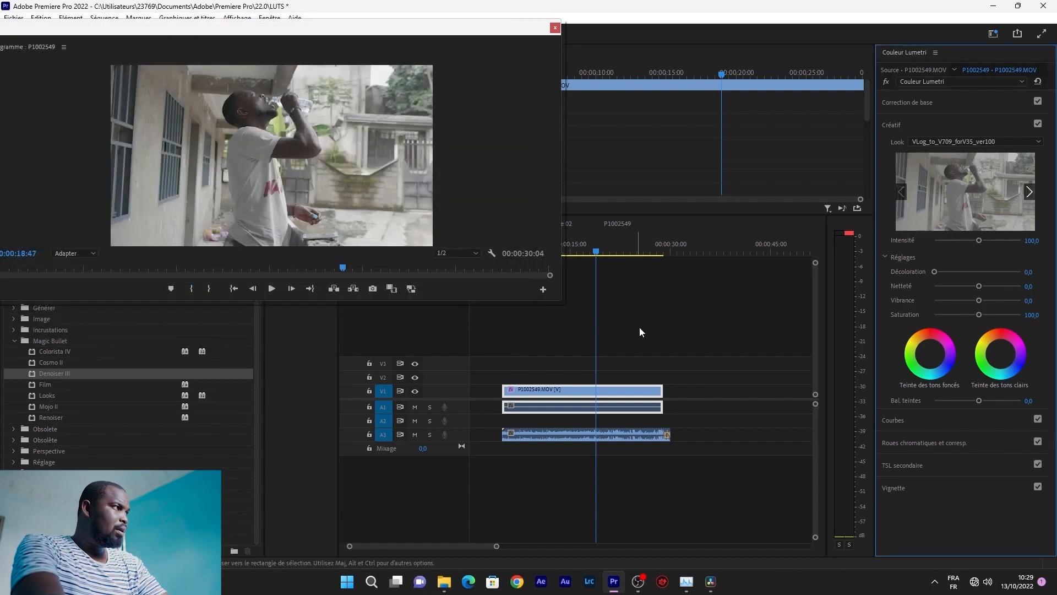
Play several passages of the clip to review the V-Log conversion look.
drag(595, 250, 544, 254)
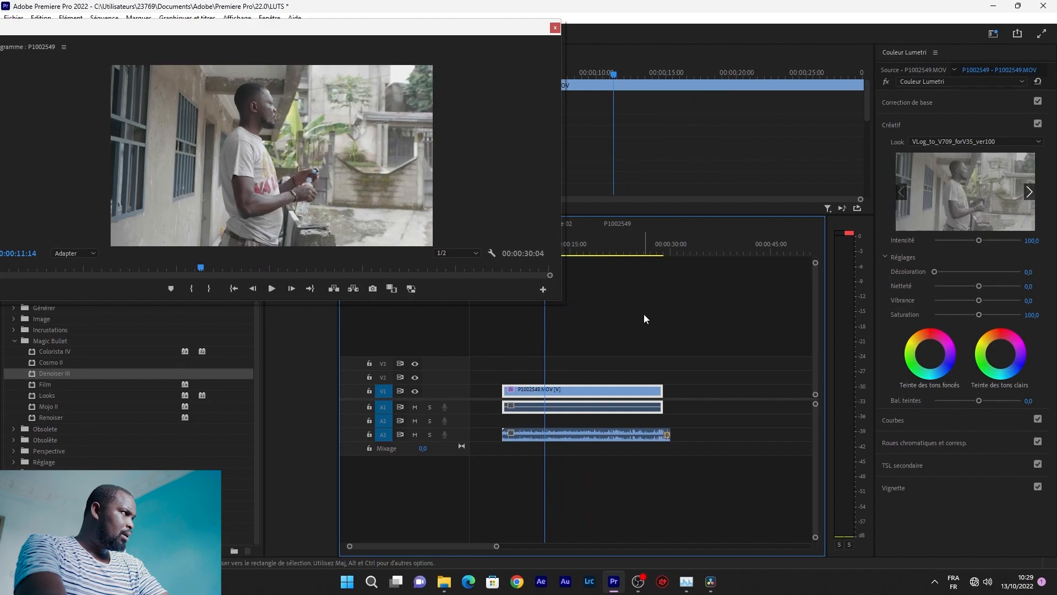
key(space)
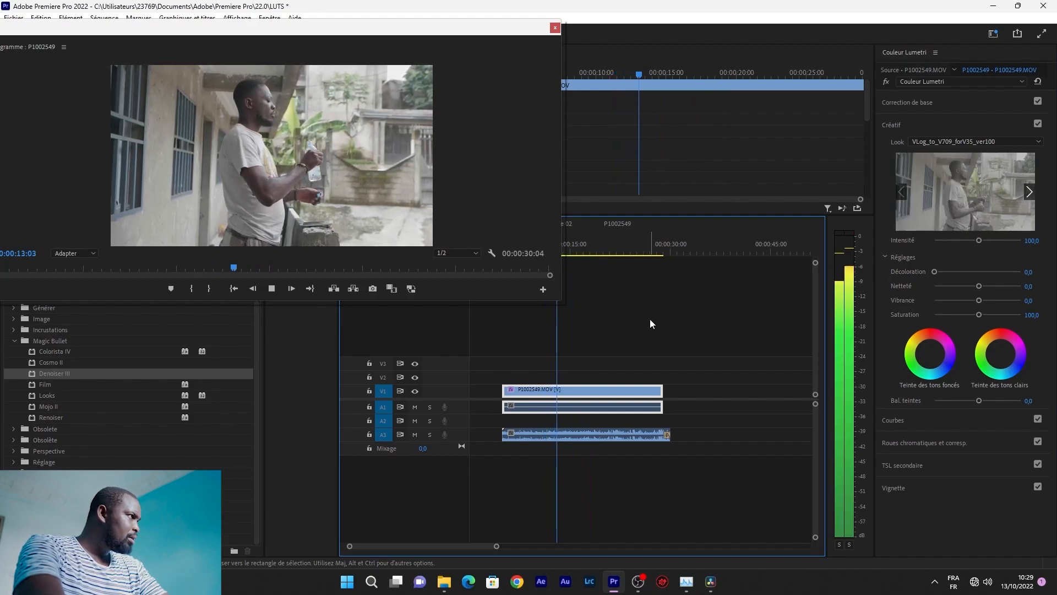
key(space)
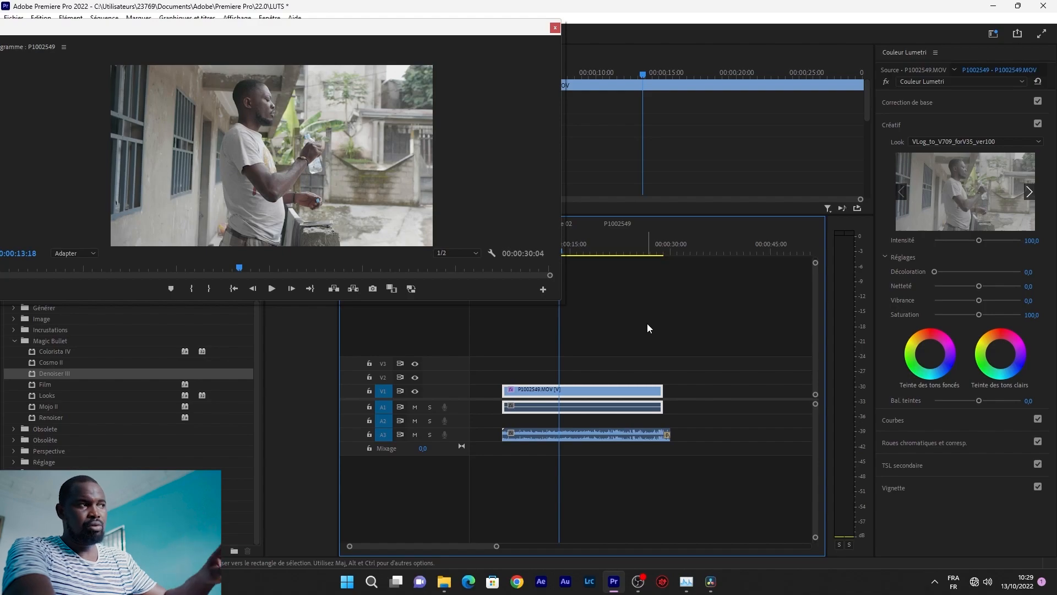
click(581, 250)
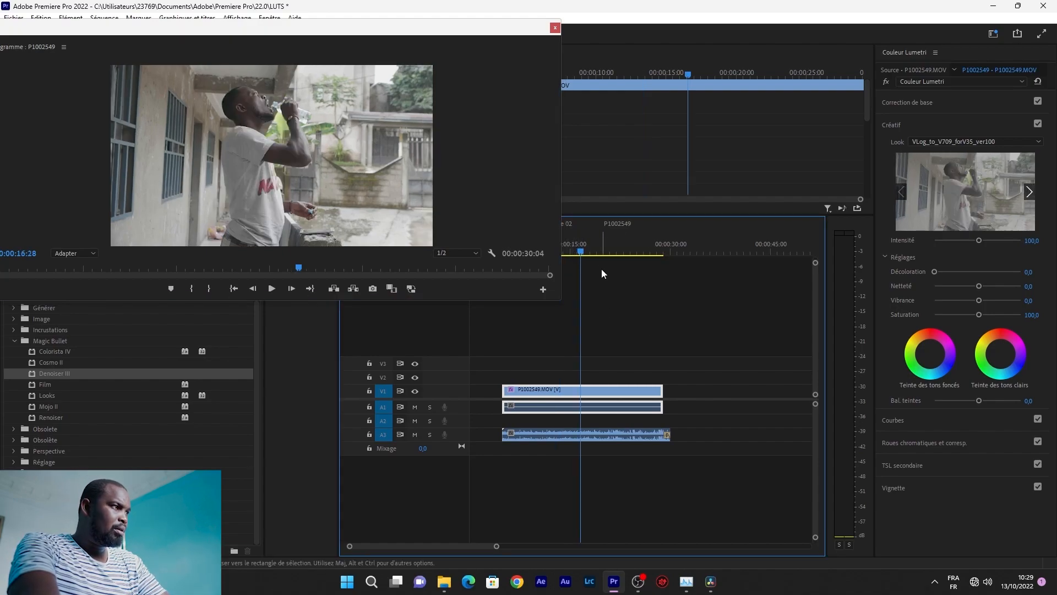
click(574, 250)
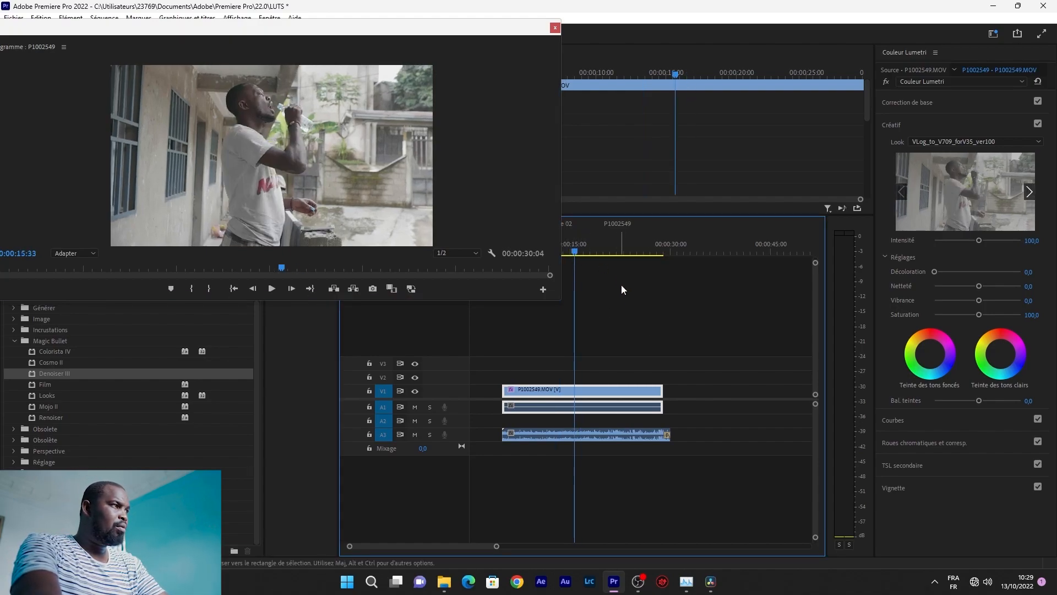
click(666, 320)
key(space)
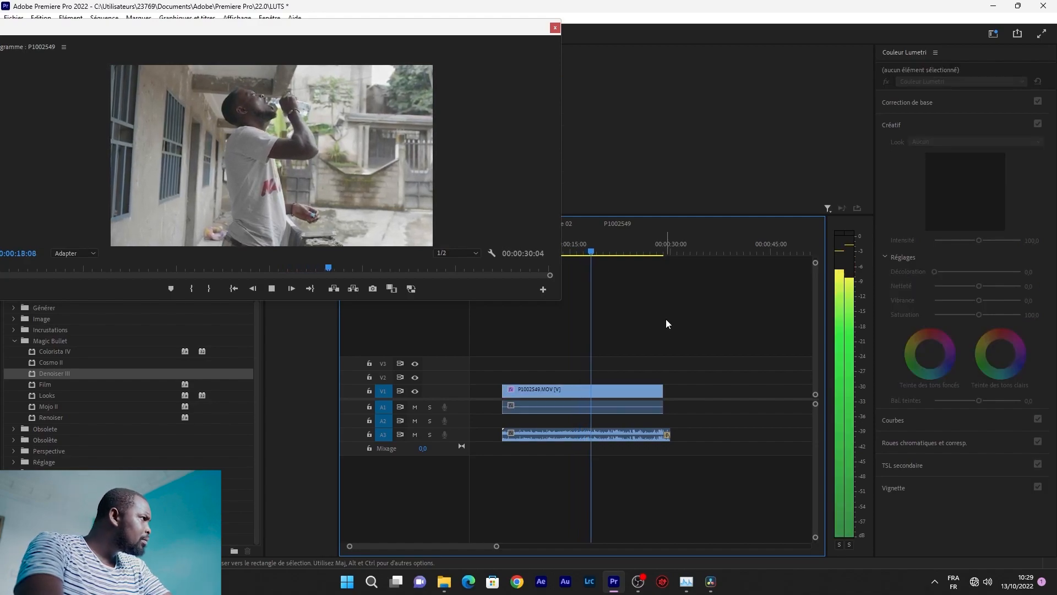
key(space)
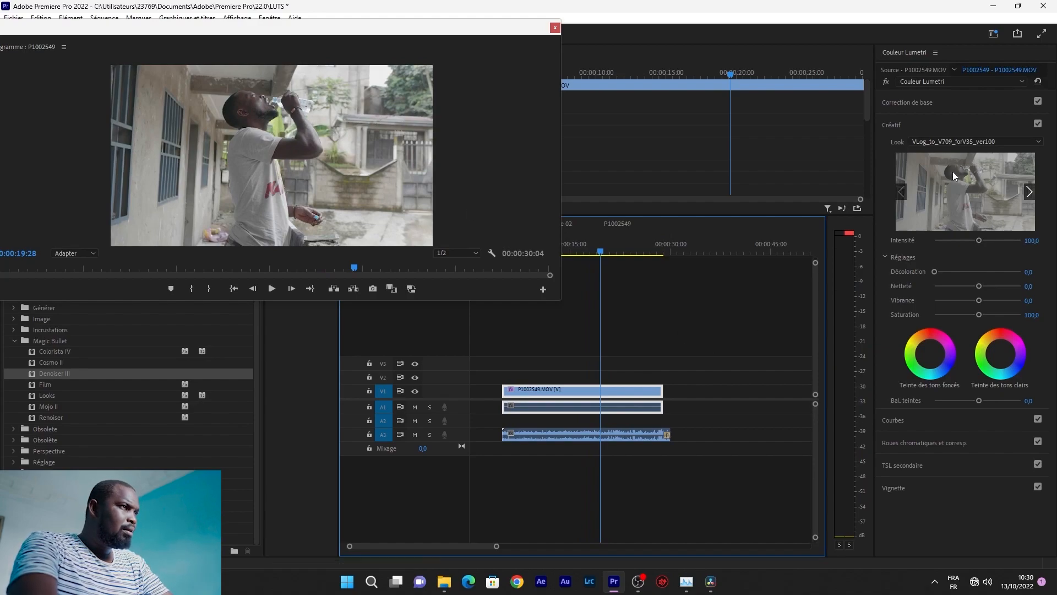
Add a second Couleur Lumetri effect to the clip and load LUT 01 .cube as its Créatif look.
click(937, 84)
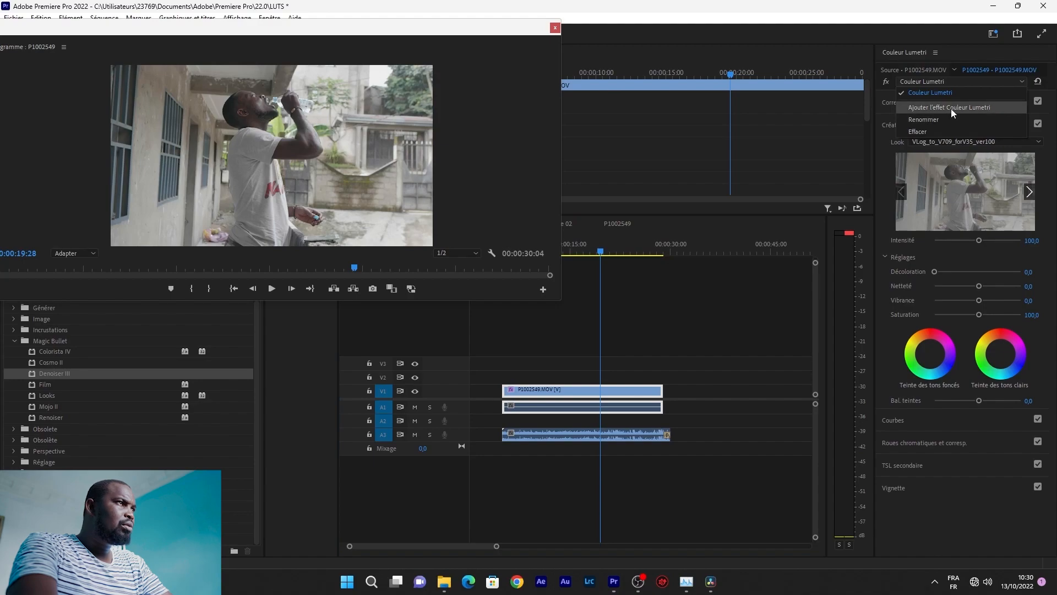
click(950, 108)
click(953, 142)
click(924, 175)
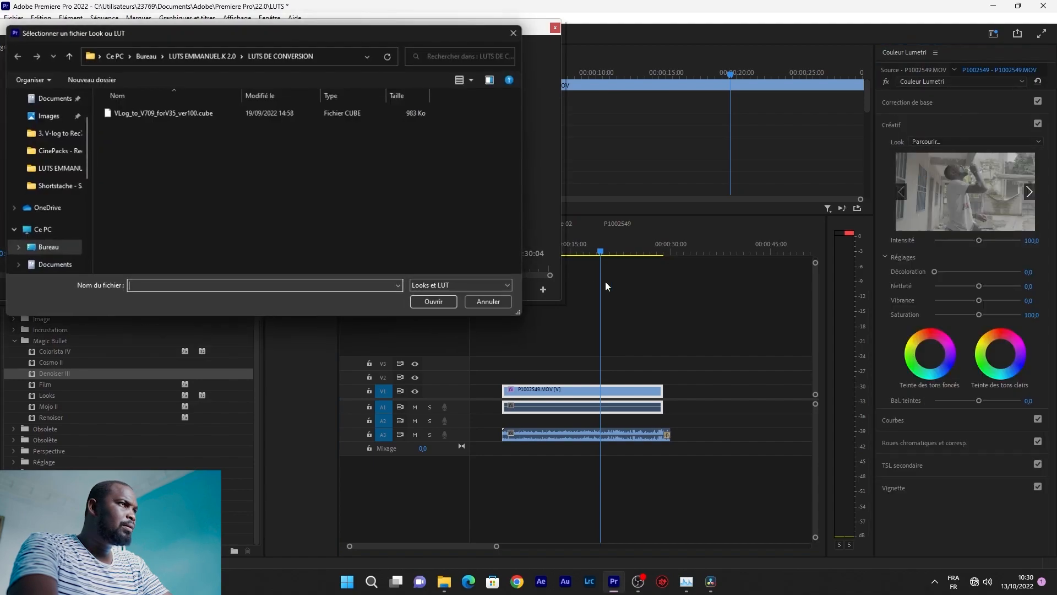
click(66, 60)
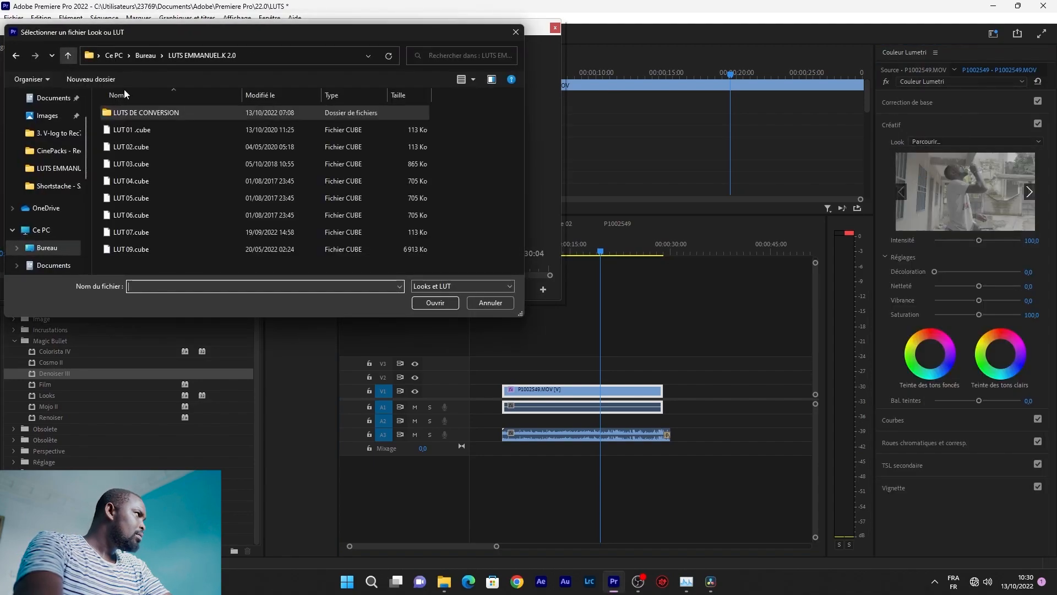
click(193, 217)
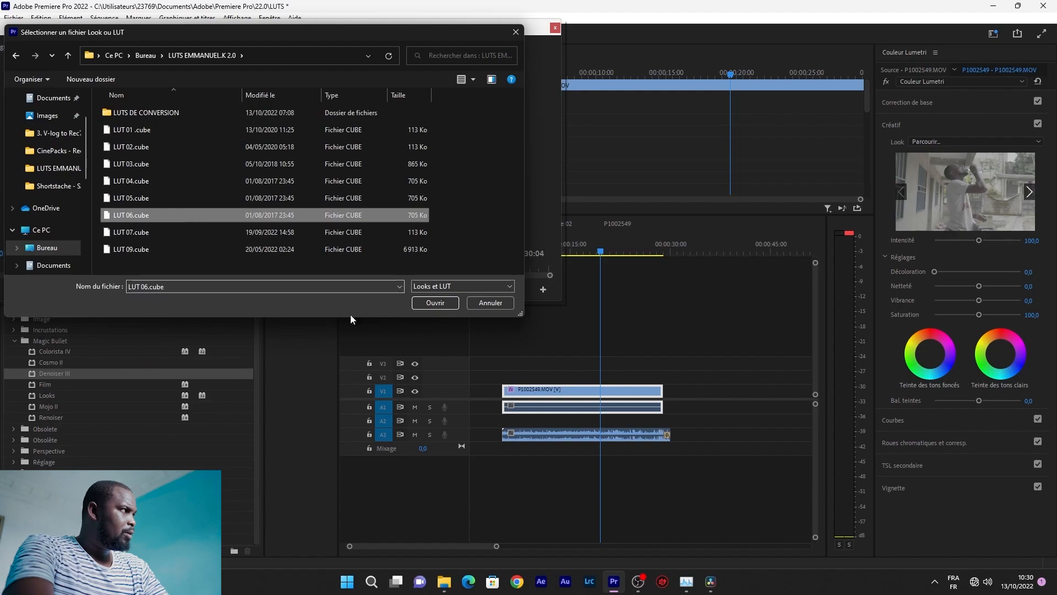
double_click(161, 131)
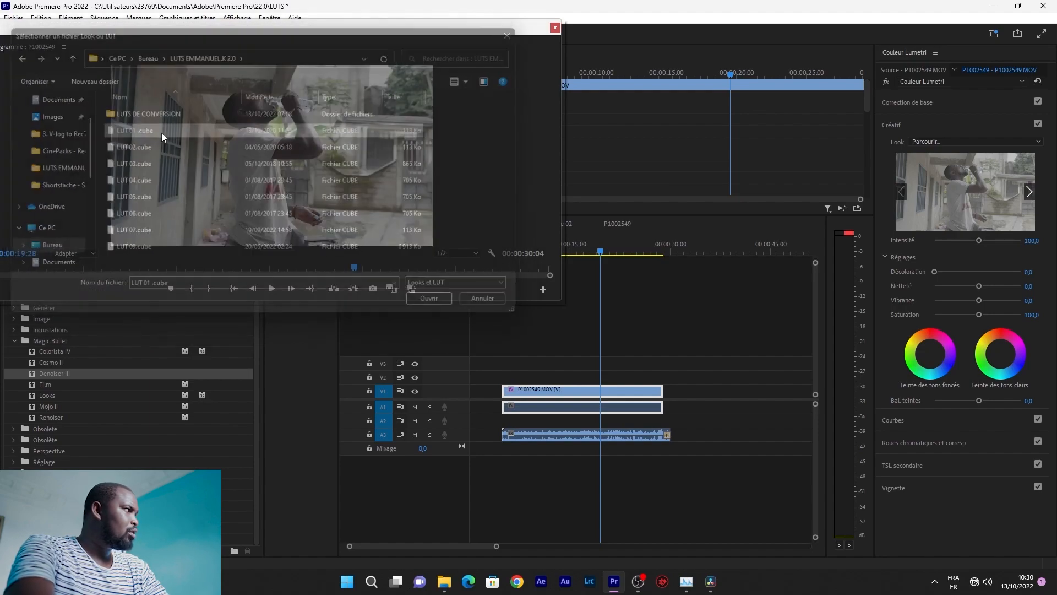
Play the clip to review the LUT 01 grade, stopping at 00:00:15:04.
drag(599, 253, 553, 262)
key(space)
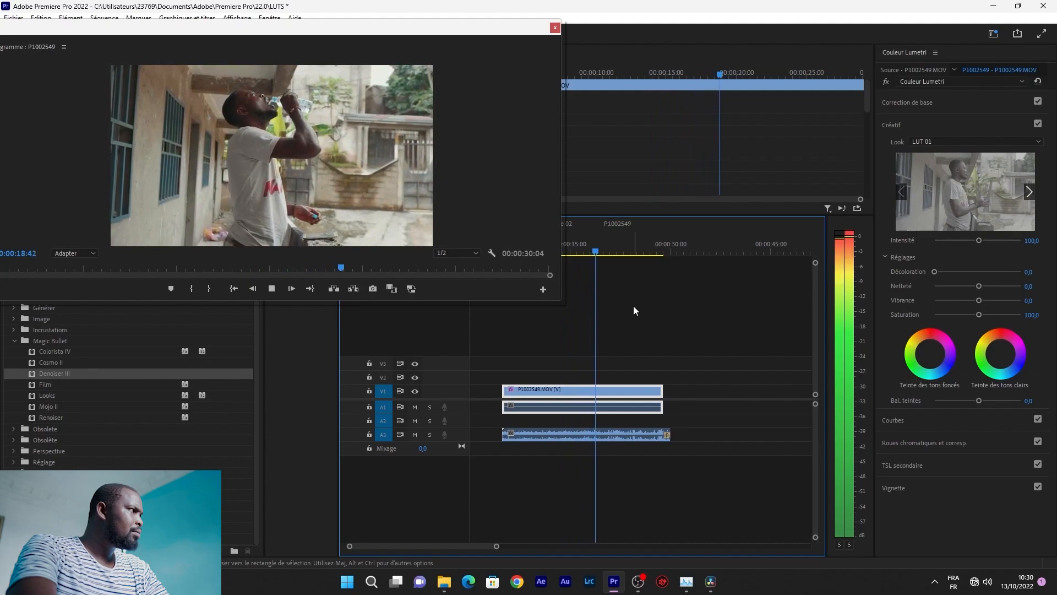
click(570, 253)
drag(571, 264, 570, 284)
key(space)
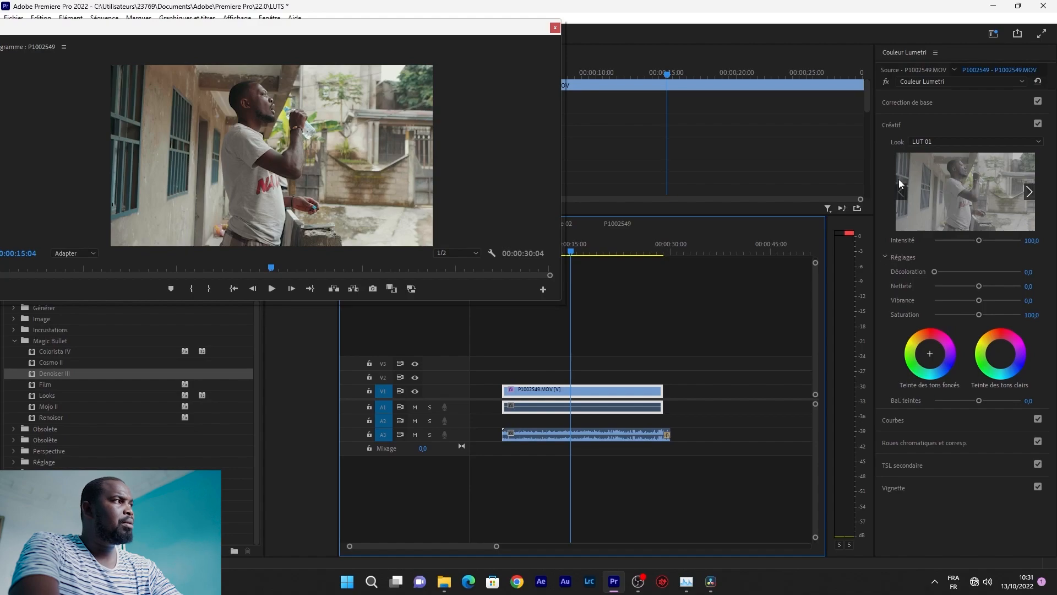
Apply the automatic Correction de base adjustments to clip P1002549.MOV and play the corrected footage.
click(925, 99)
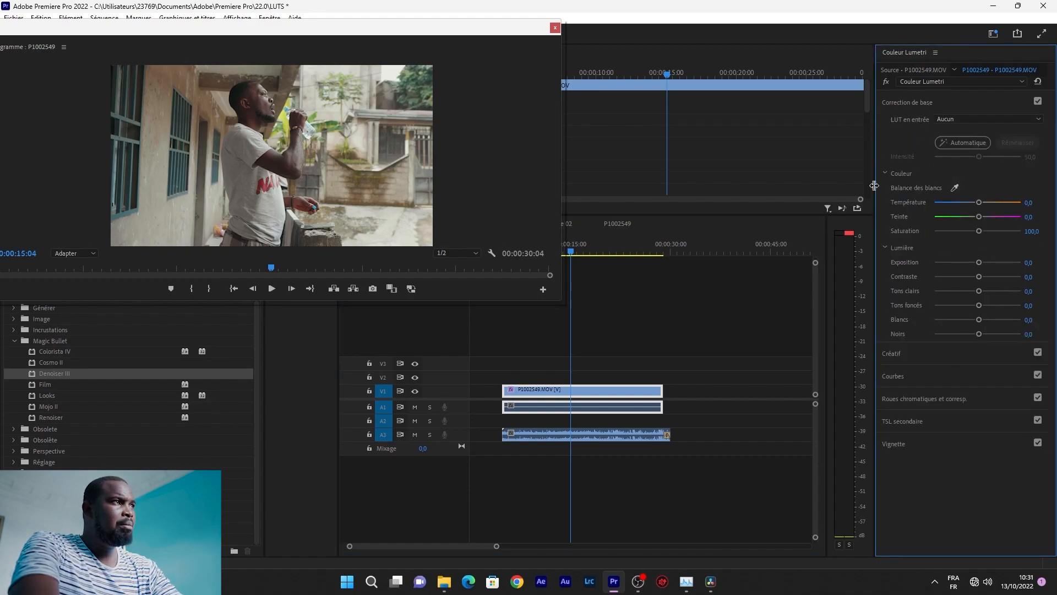
click(955, 188)
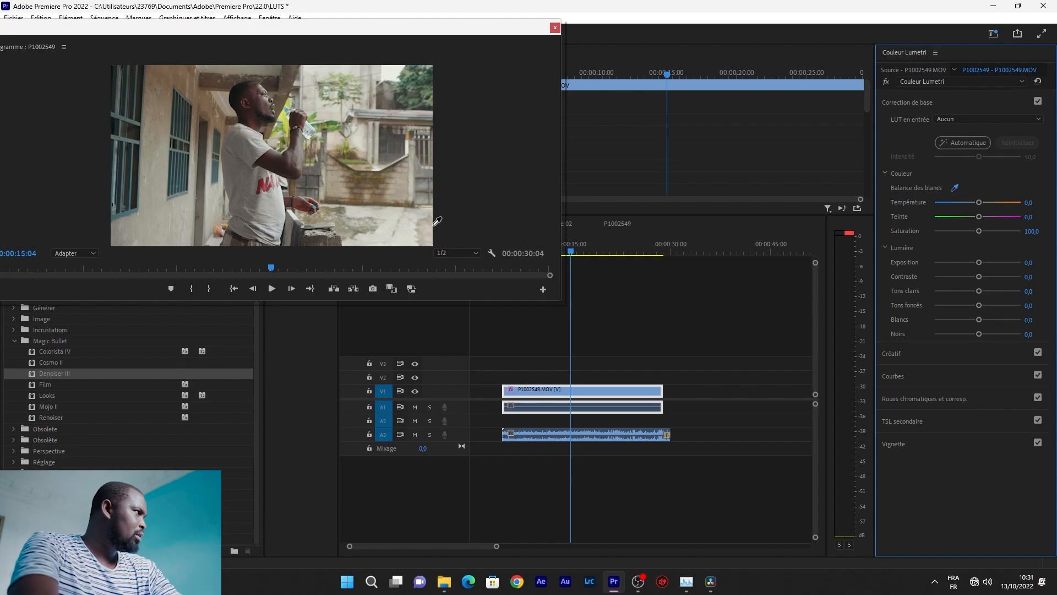
click(296, 211)
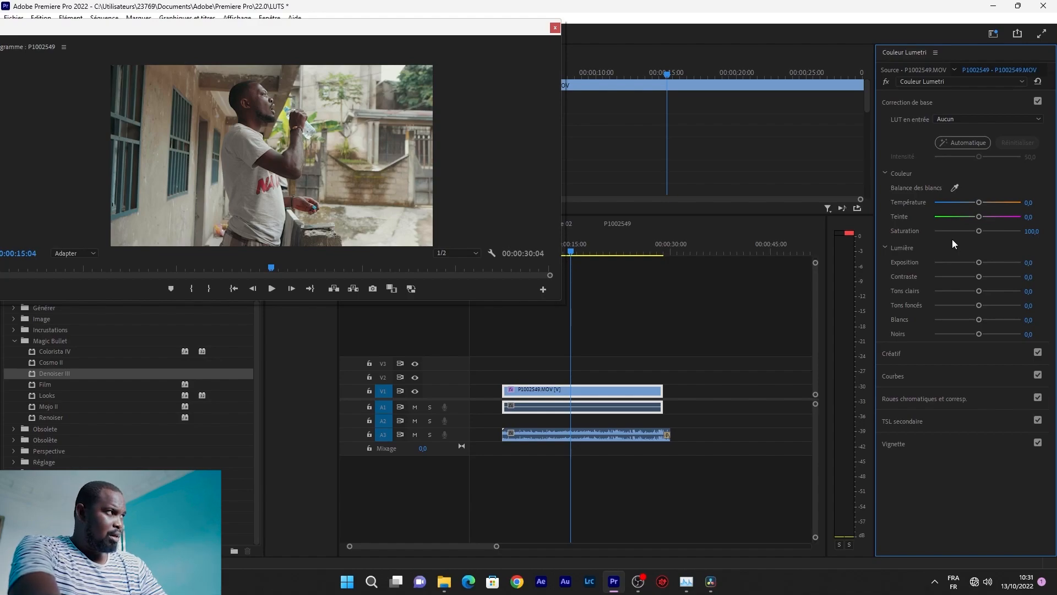
click(959, 142)
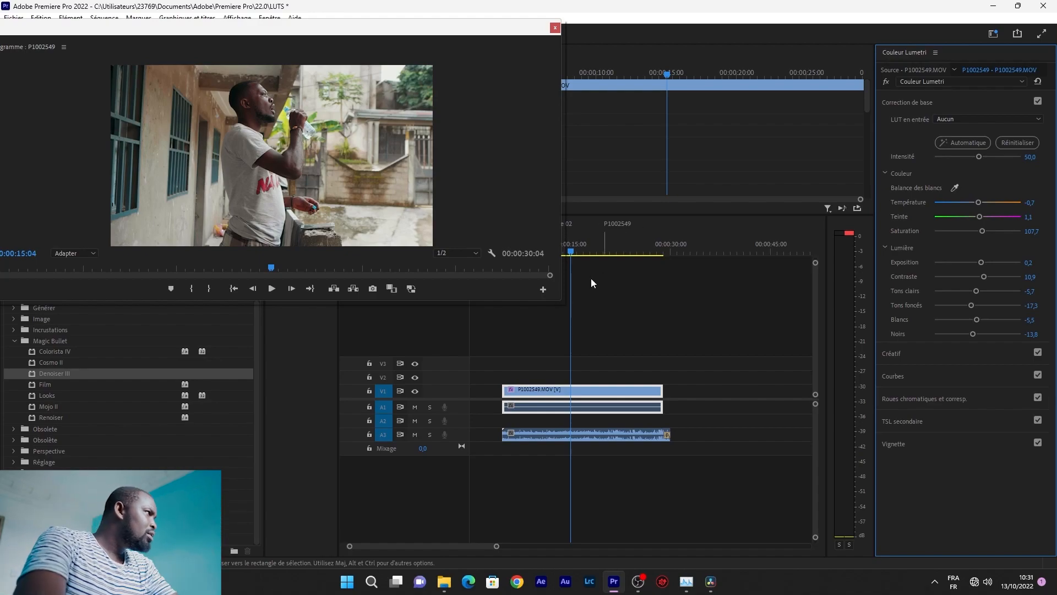
key(space)
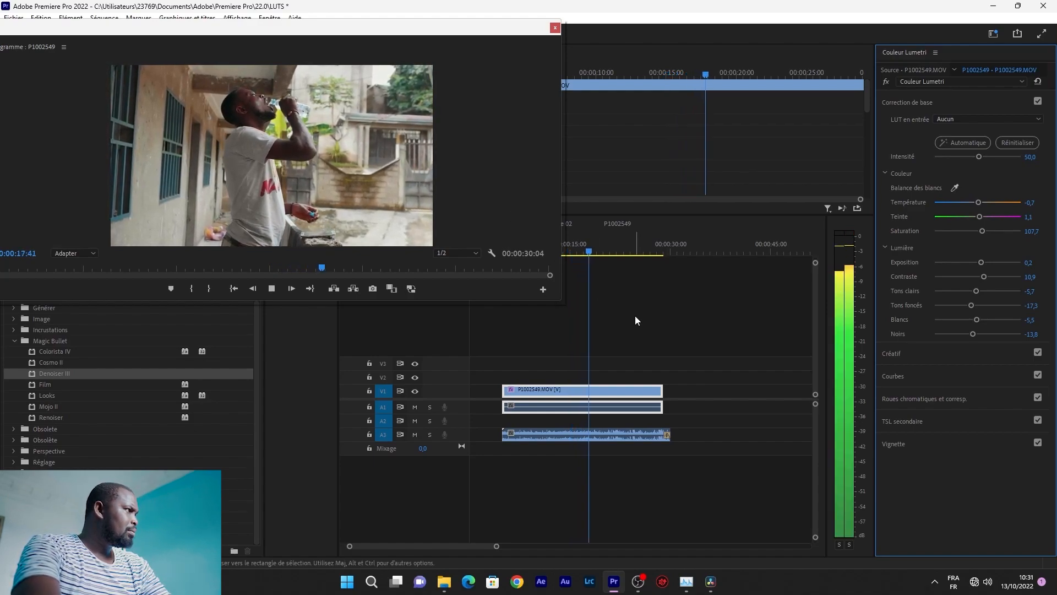
key(space)
click(642, 317)
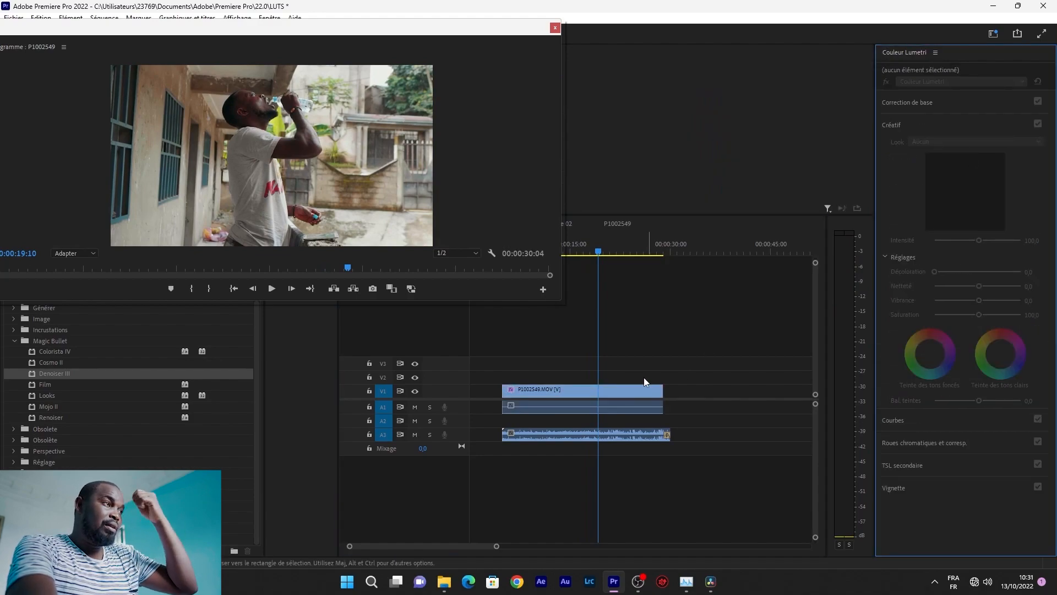
Load LUT 02.cube as the clip's Créatif look and move the playhead back to 00:00:12:06.
click(625, 394)
click(930, 140)
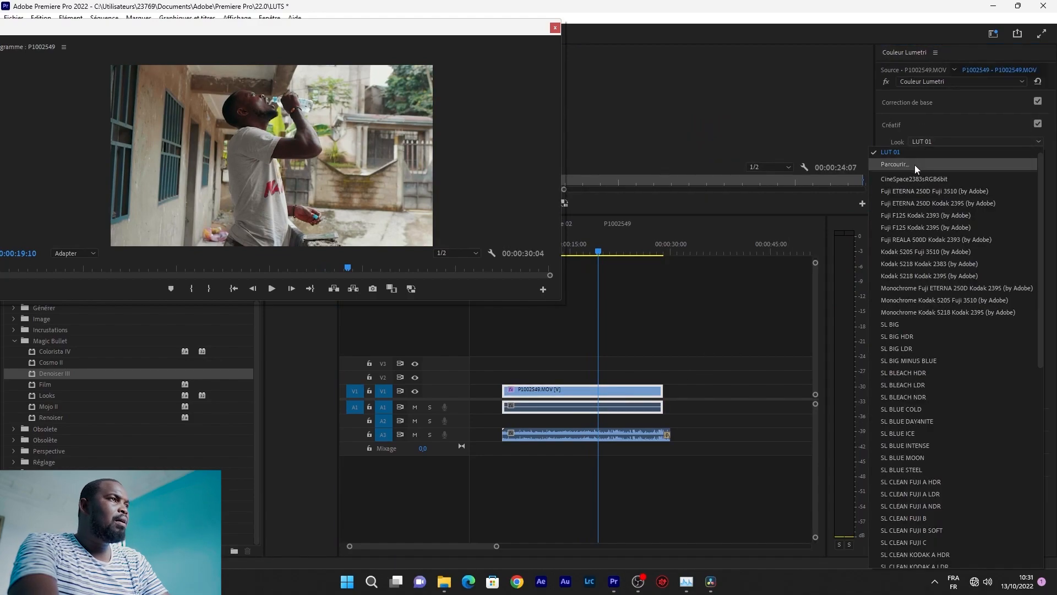
click(914, 164)
click(161, 147)
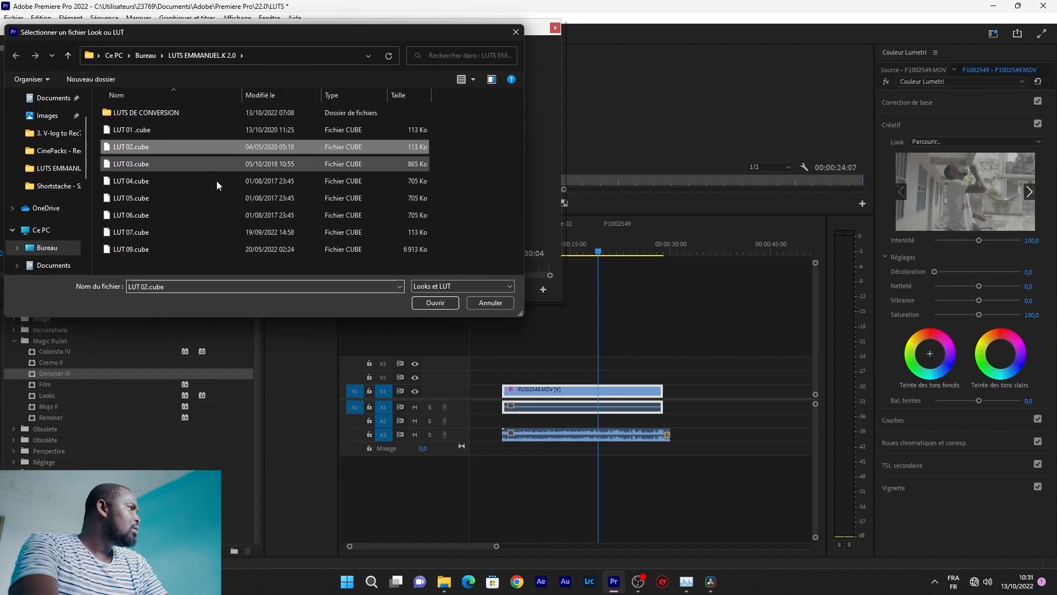
click(428, 298)
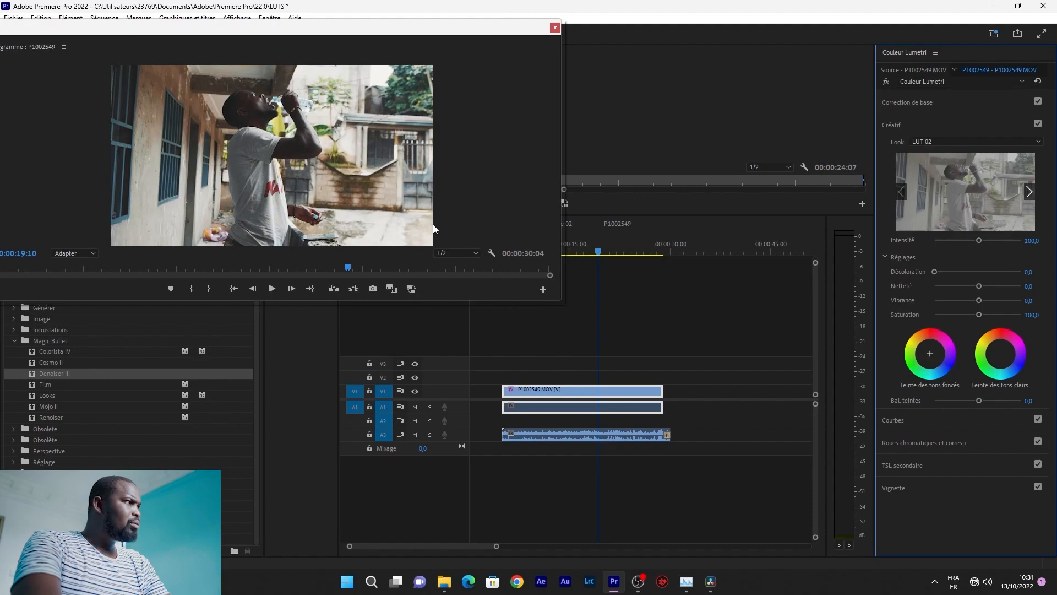
click(591, 250)
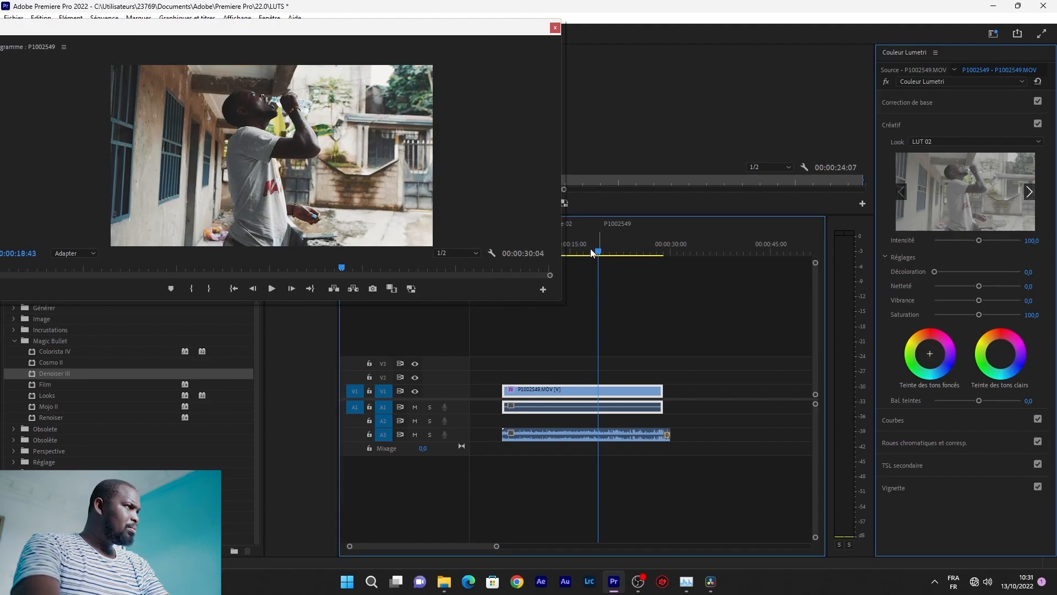
drag(590, 249, 551, 266)
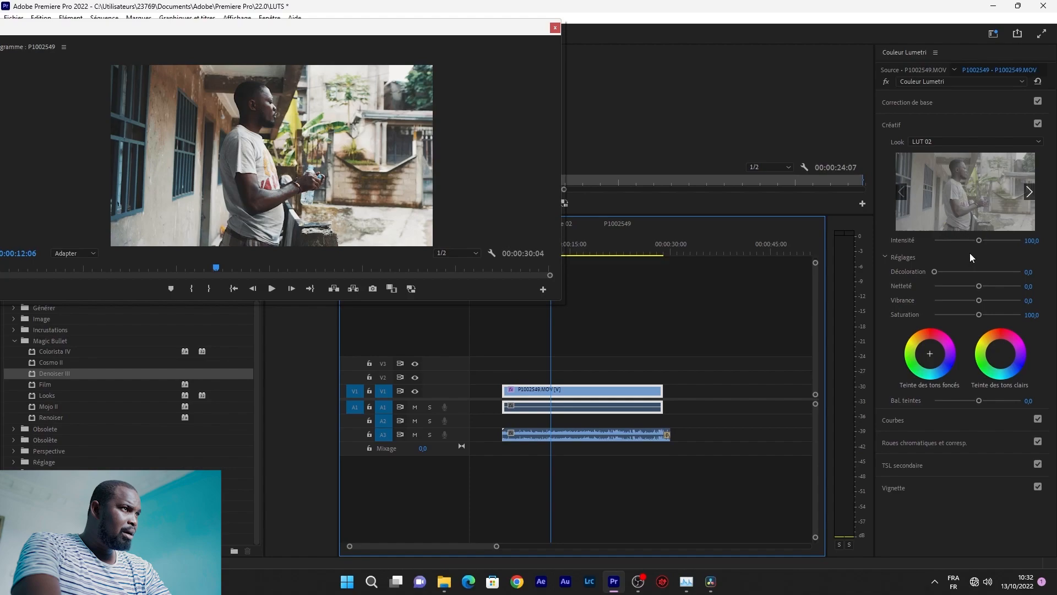
Set the Créatif look's intensity to 40 and play the clip to review the softened LUT 02 grade.
drag(978, 240, 980, 240)
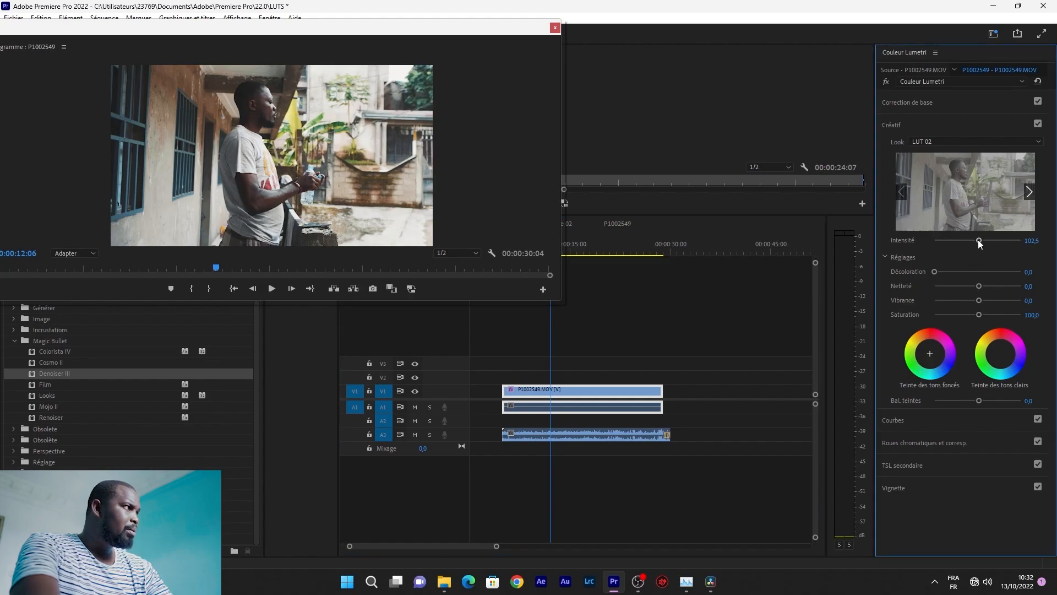
click(1036, 240)
text(40)
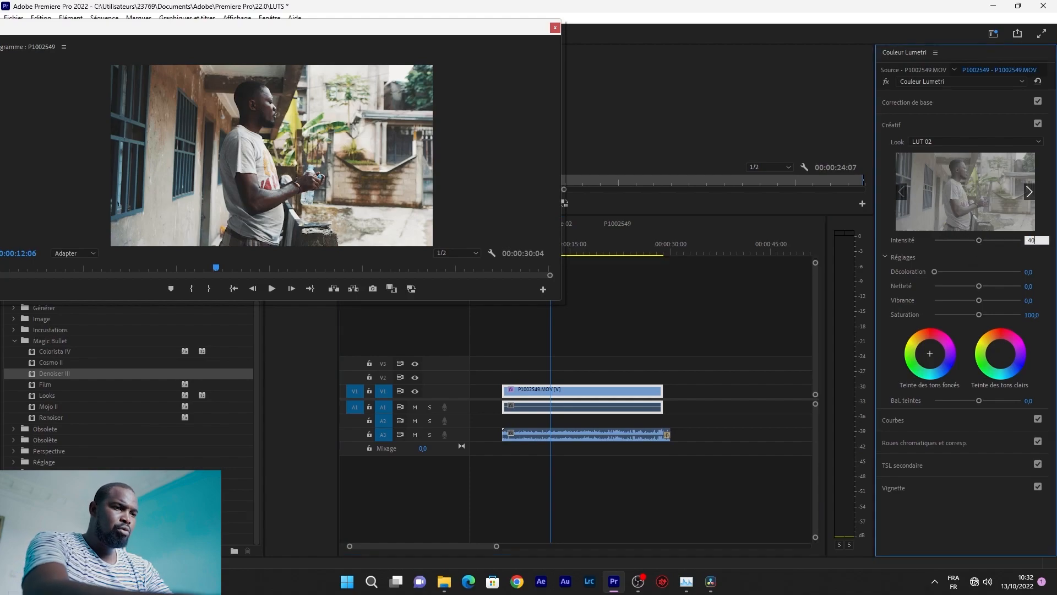
key(Return)
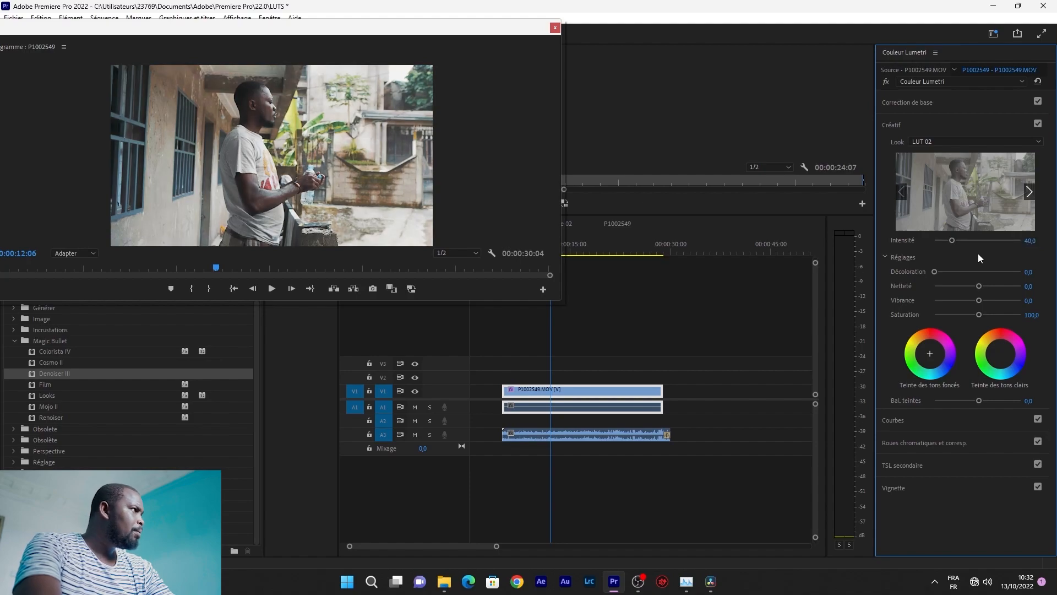
click(629, 319)
key(space)
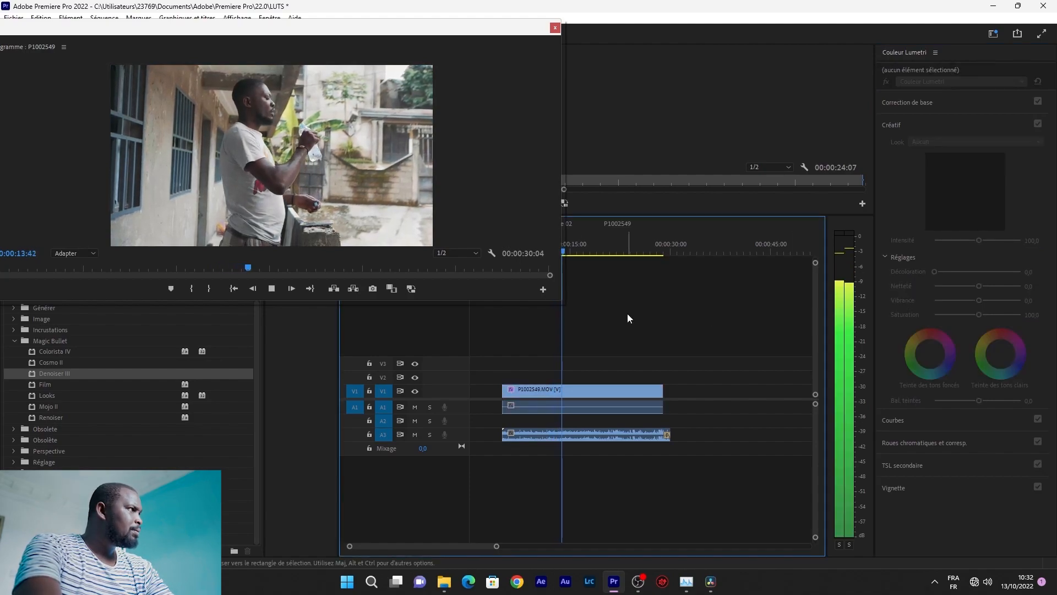
key(space)
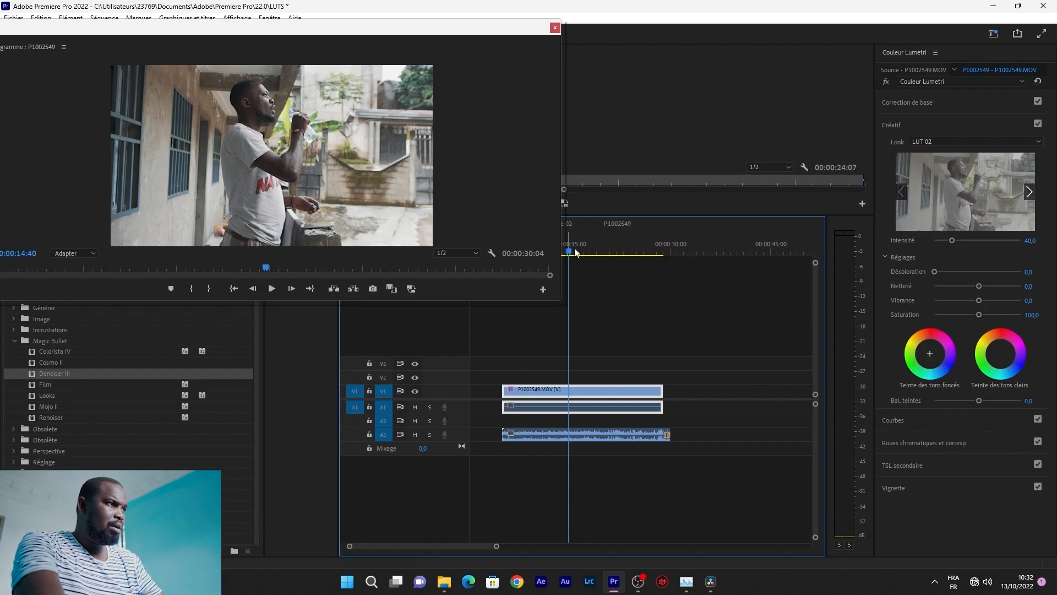
key(space)
key(space)
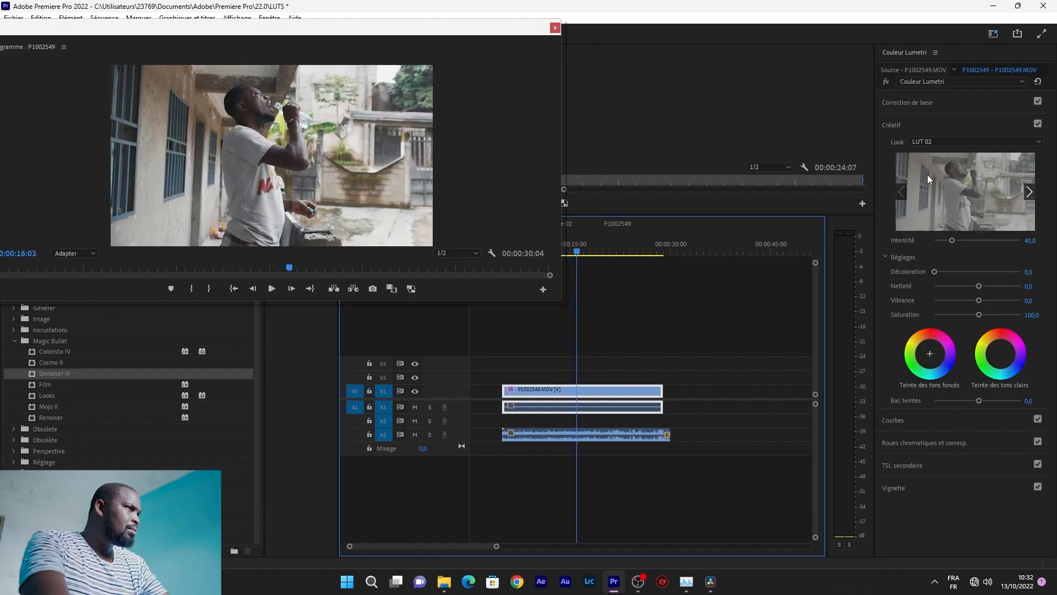
Replace the clip's Créatif look with LUT 03.cube and play a short passage to preview it.
click(938, 142)
click(936, 142)
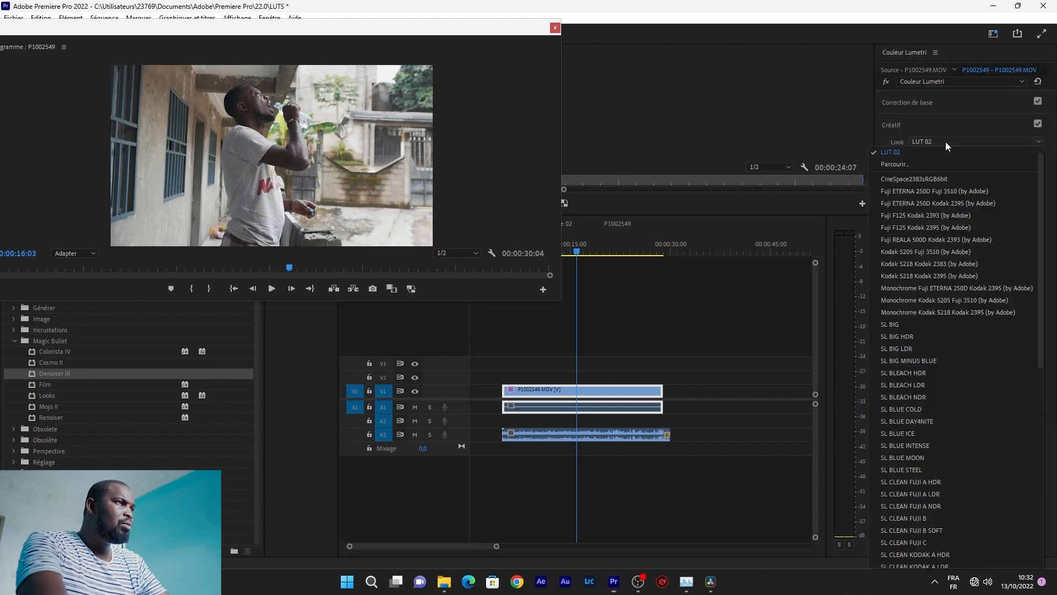
click(925, 170)
click(160, 163)
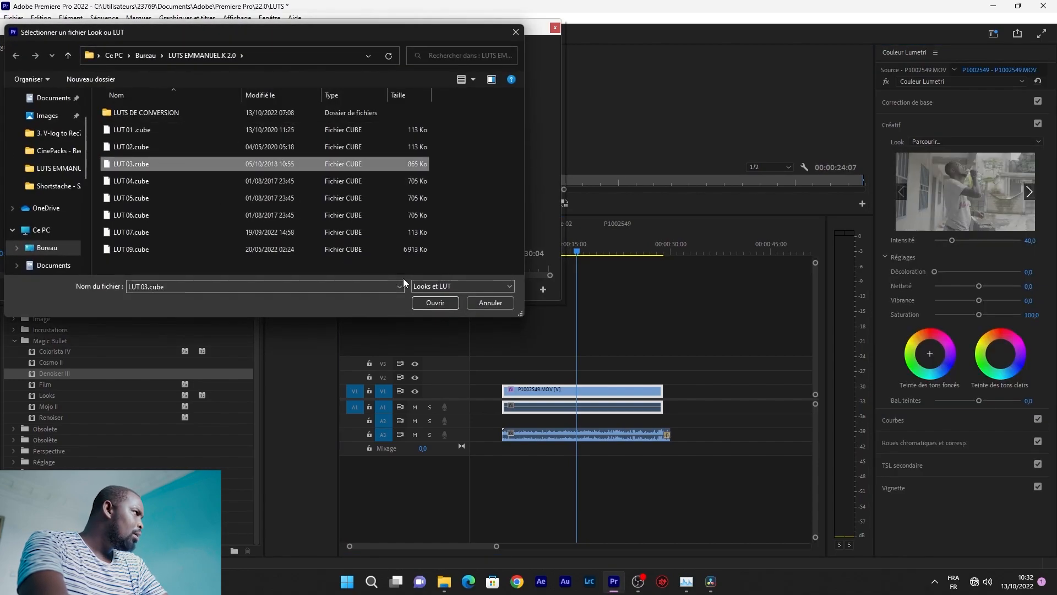
click(434, 302)
key(space)
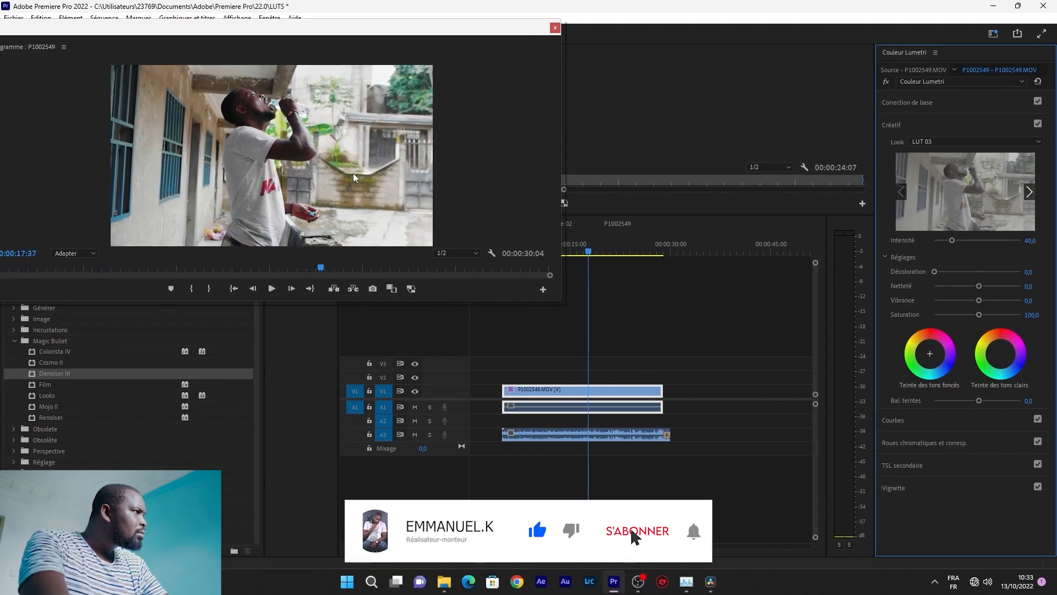
Raise the LUT 03 look's intensity to 100 for comparison, return it to 40 and play the clip.
click(1022, 240)
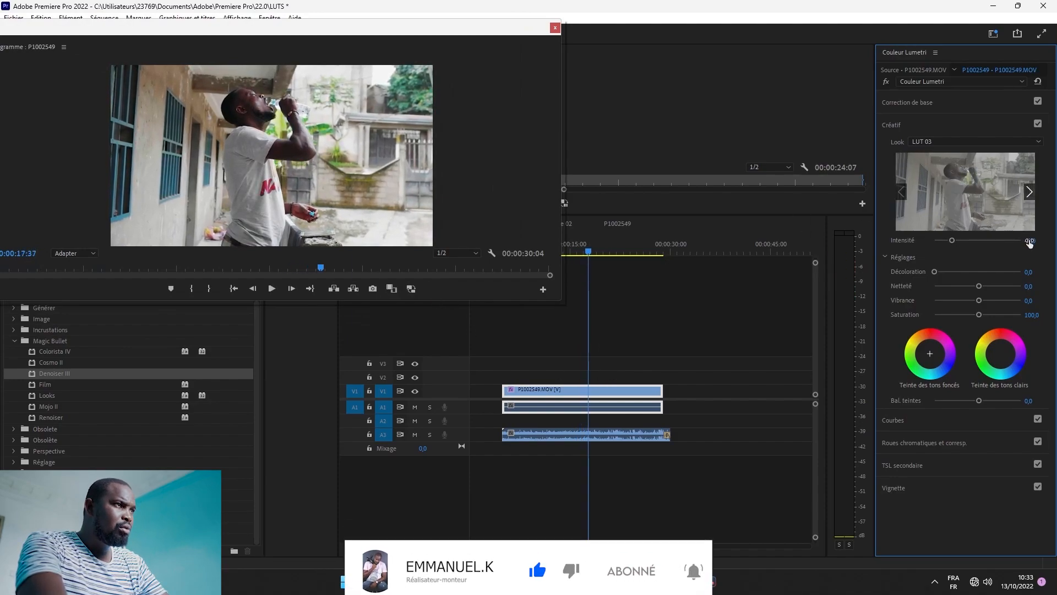
text(1)
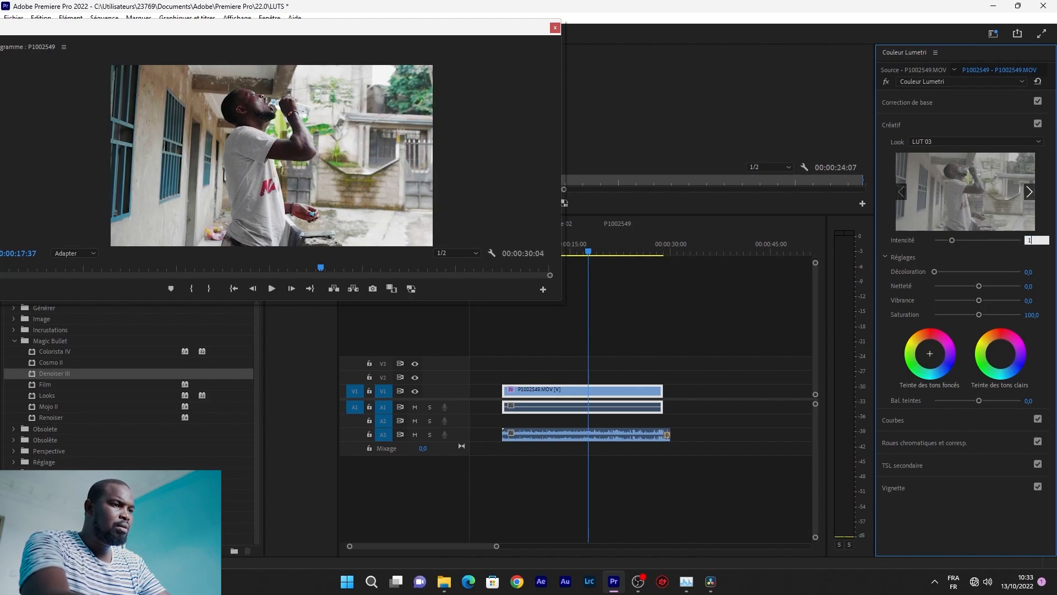
text(100)
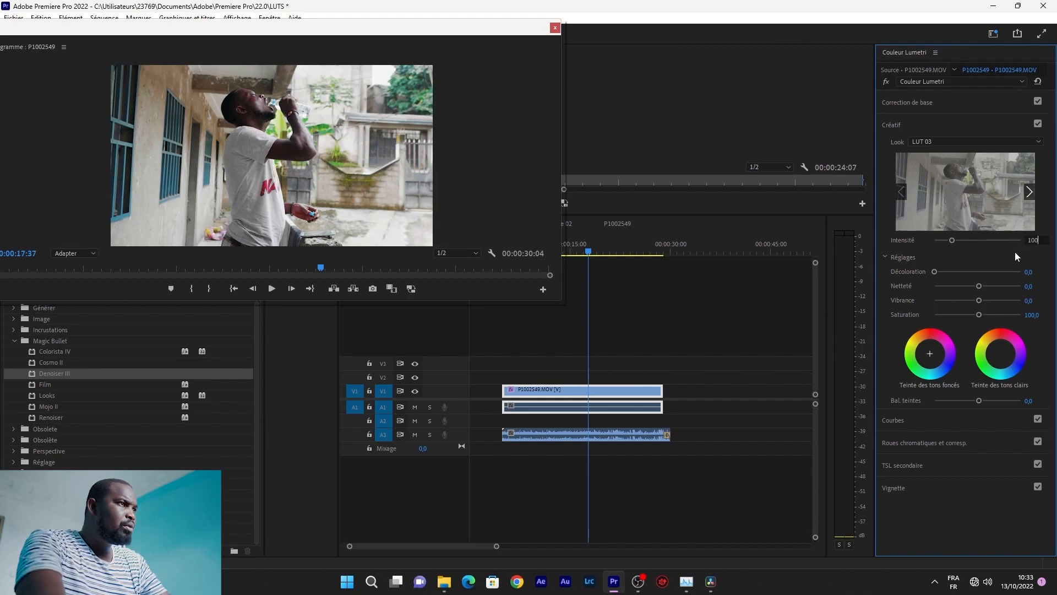
key(Return)
click(1037, 240)
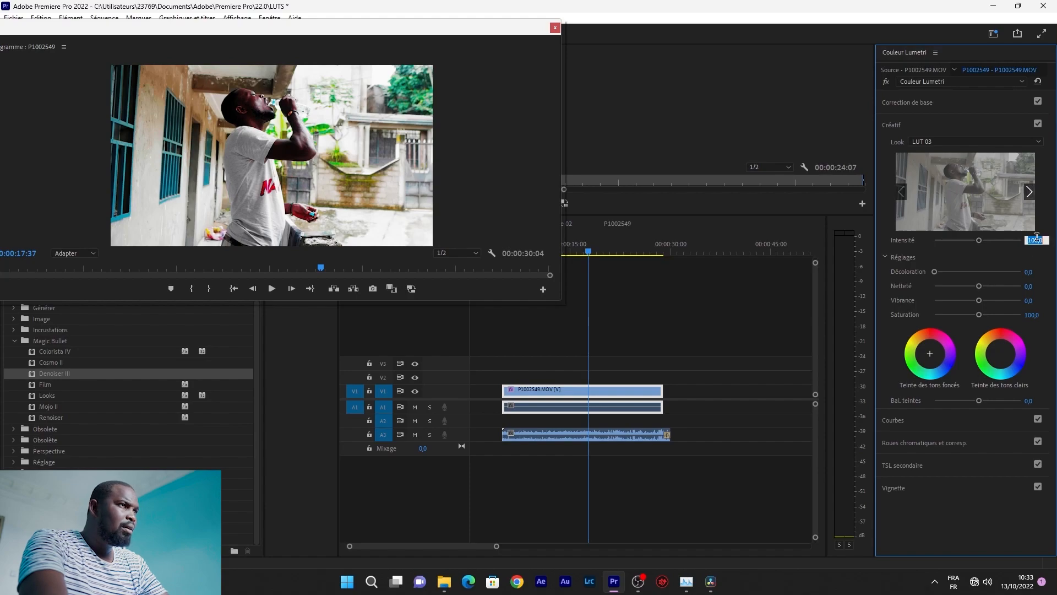
text(40)
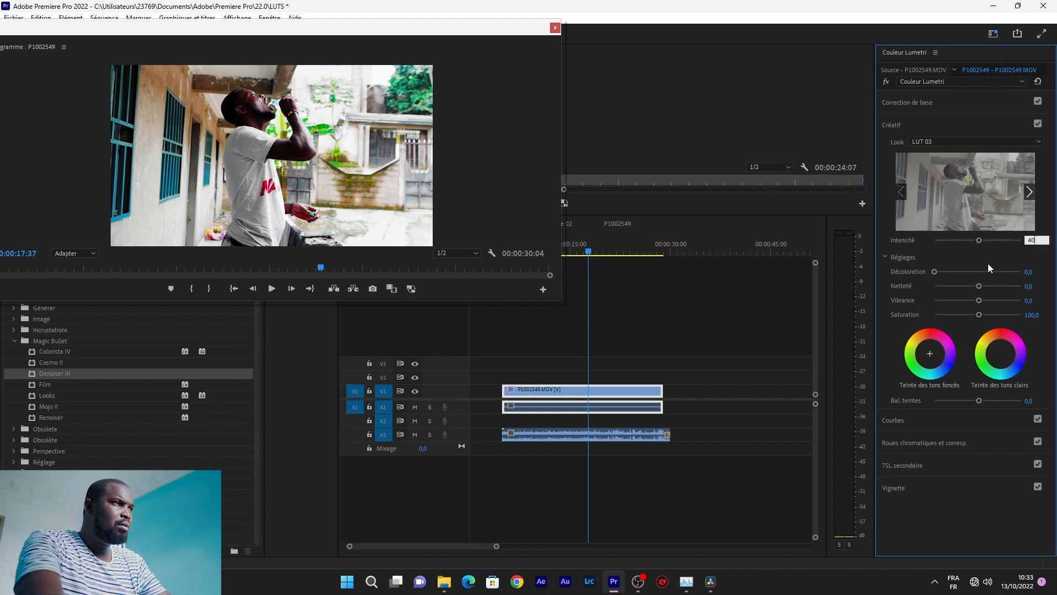
key(Return)
key(space)
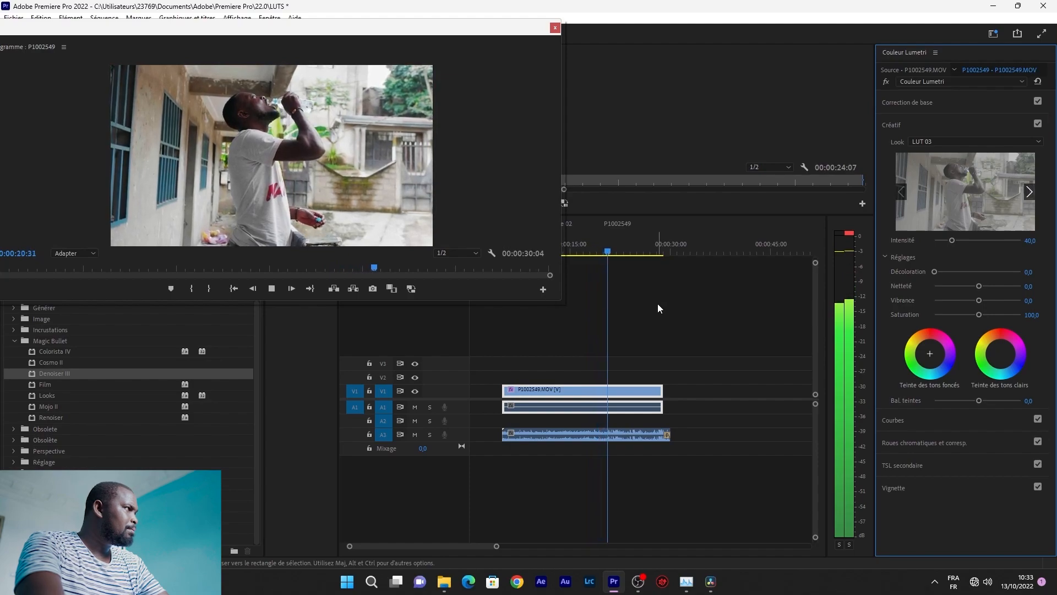
key(space)
Replace the Créatif look with LUT 04.cube and replay the clip from around 15 seconds to review it.
click(936, 142)
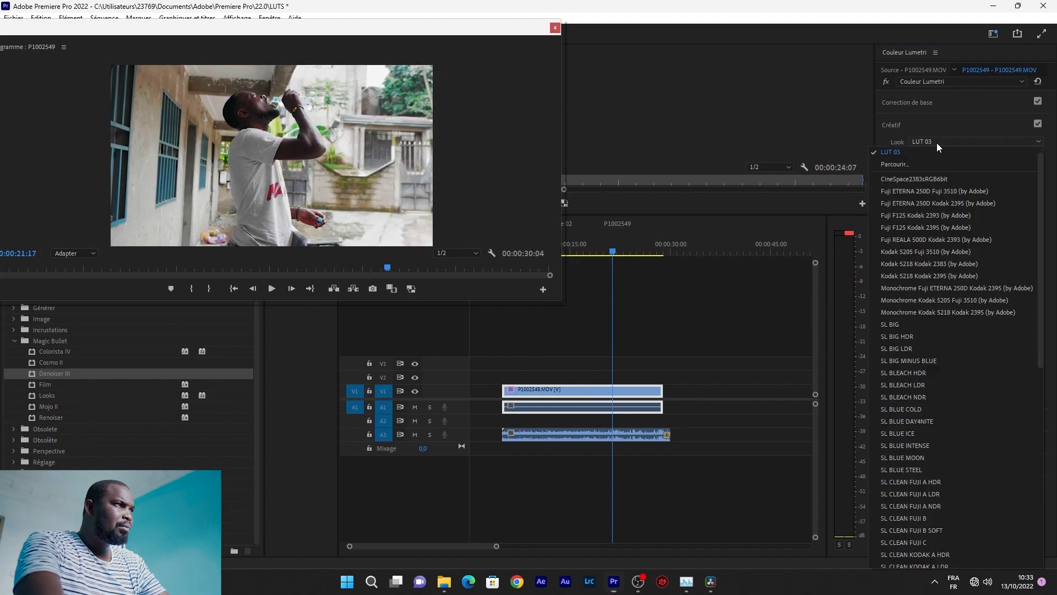
click(921, 163)
click(169, 180)
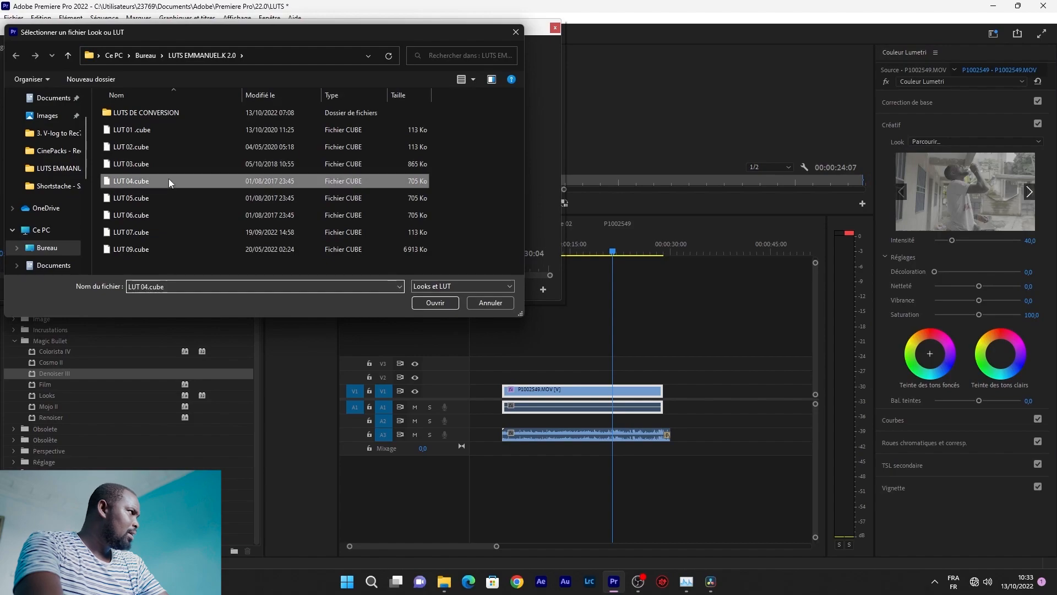
click(453, 302)
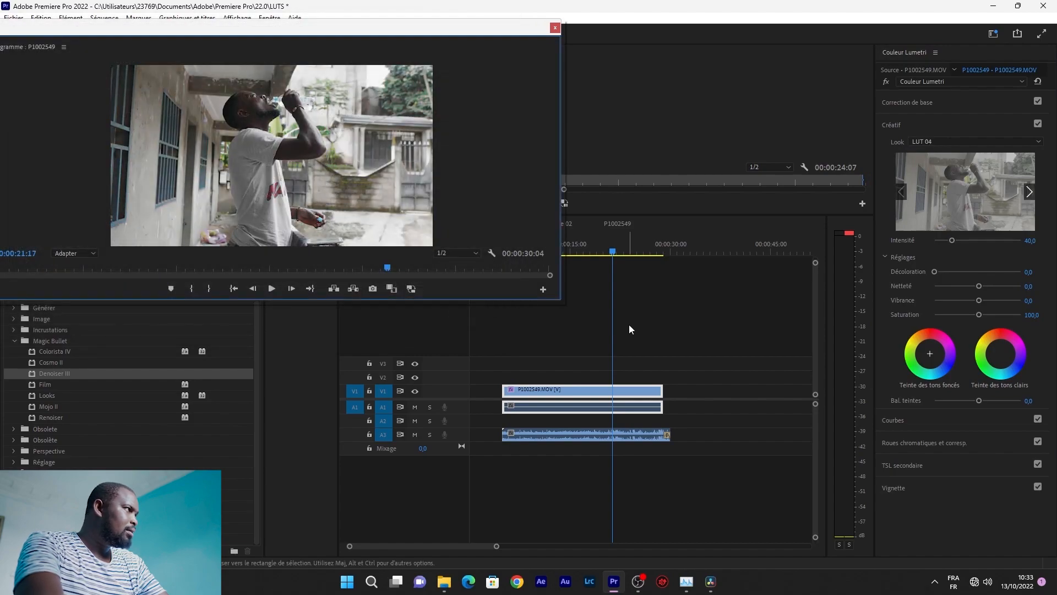
key(space)
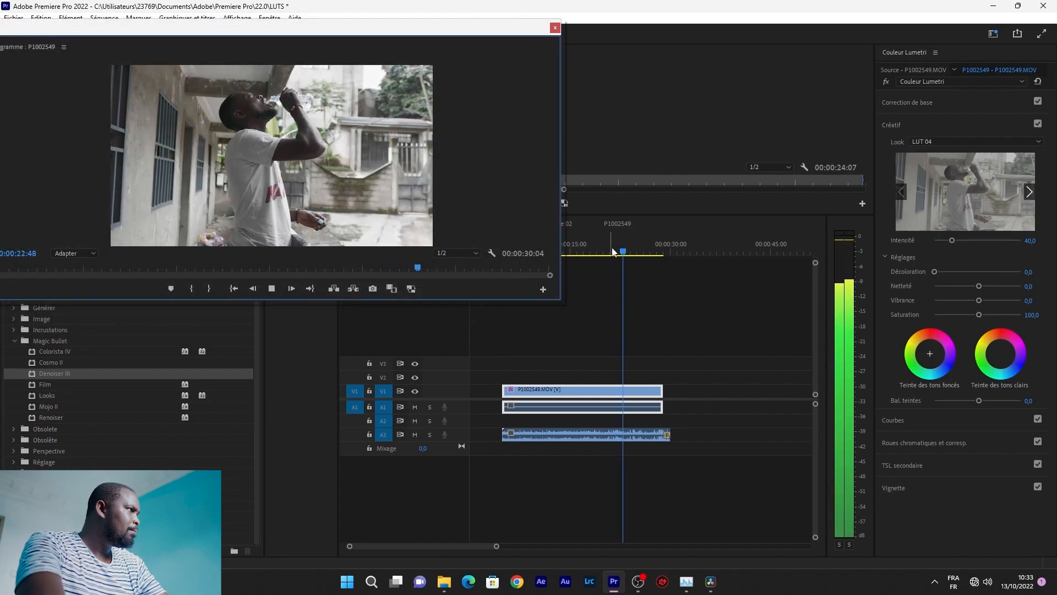
drag(613, 249, 566, 256)
key(space)
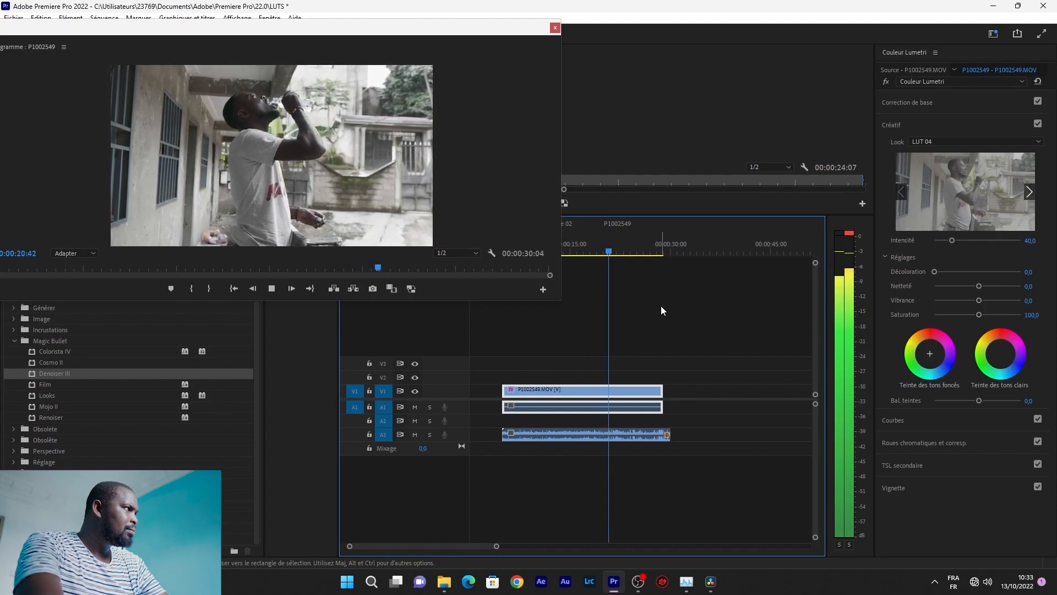
key(space)
Replace the Créatif look with LUT 05.cube and play the clip to review the grade.
click(950, 143)
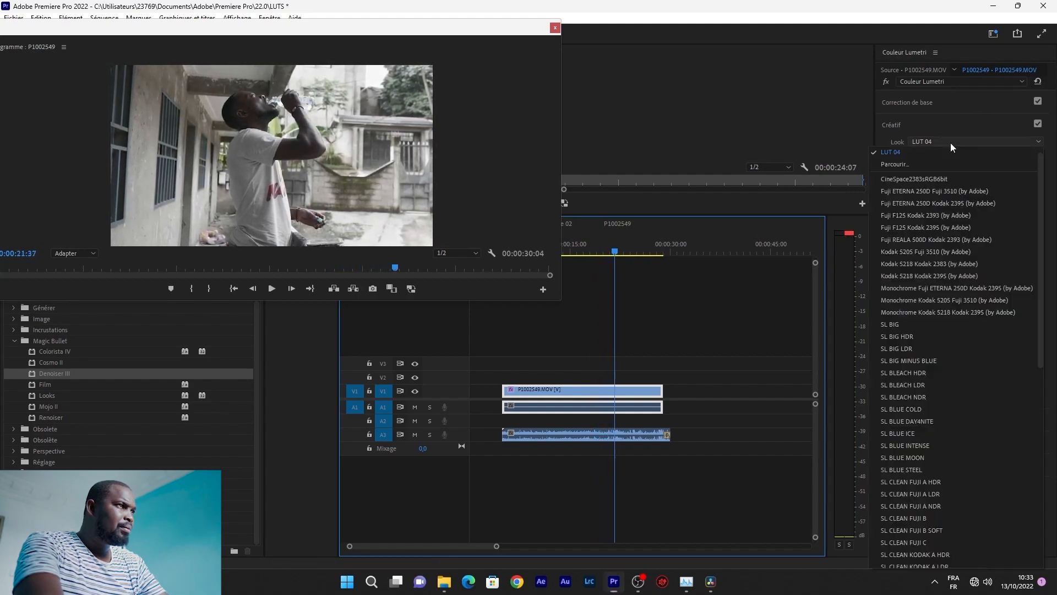
click(933, 163)
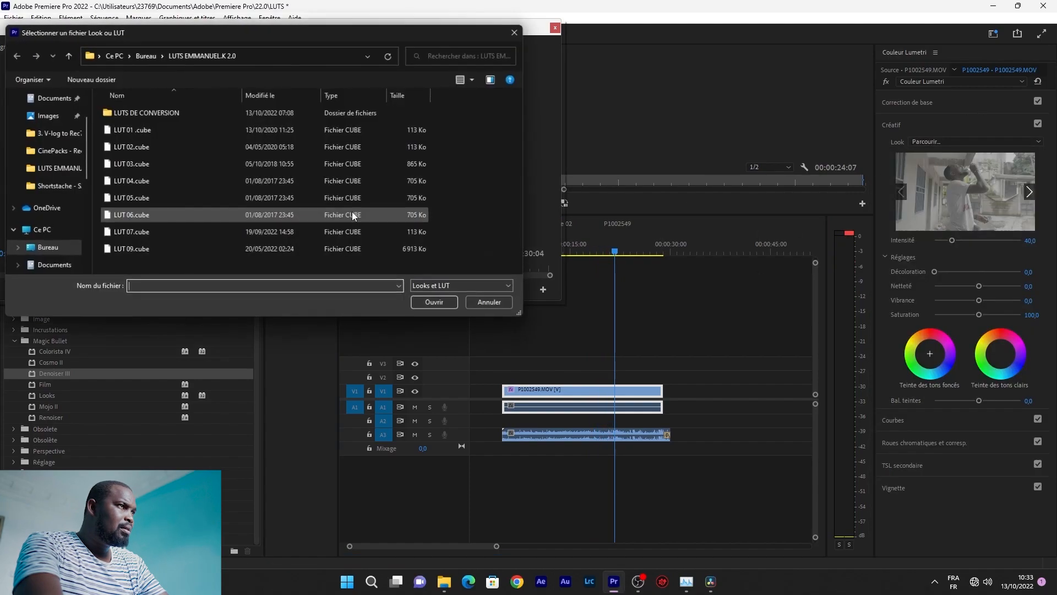
click(163, 198)
click(431, 300)
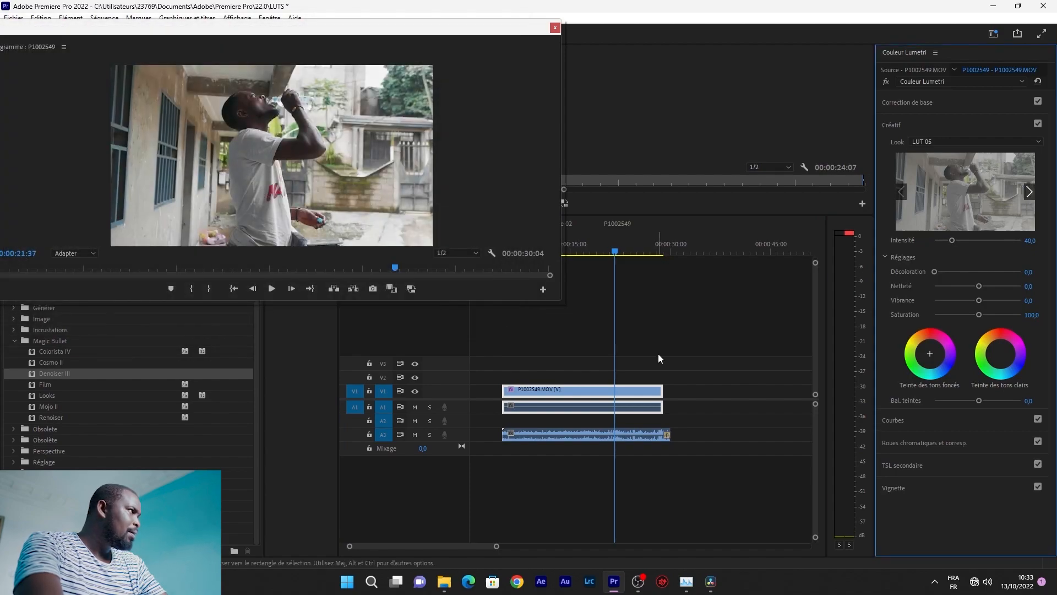
key(space)
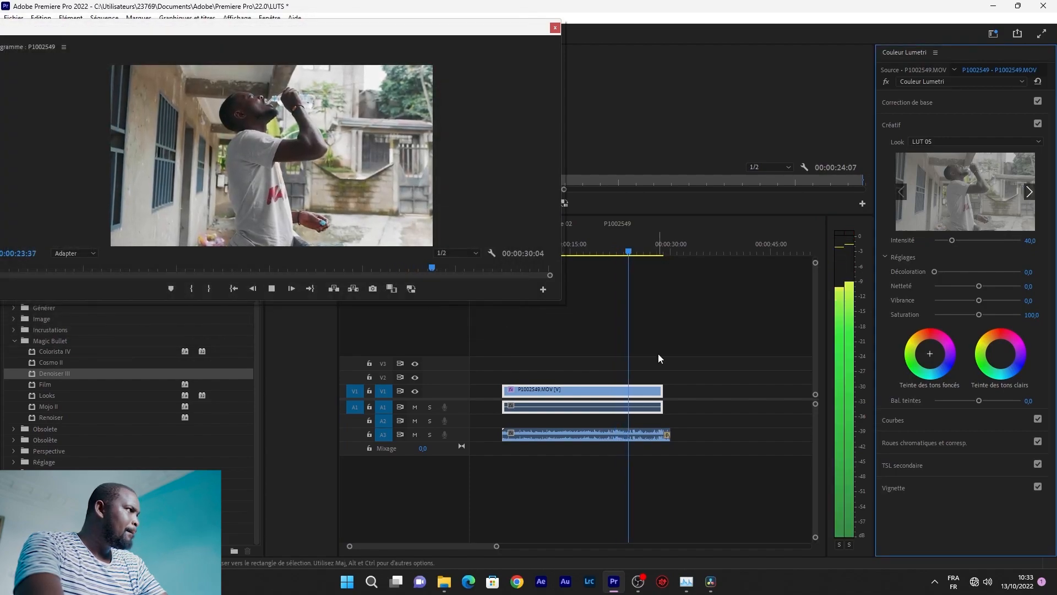
Stop playback and raise the LUT 05 look's intensity to 100 for comparison.
key(space)
click(1035, 240)
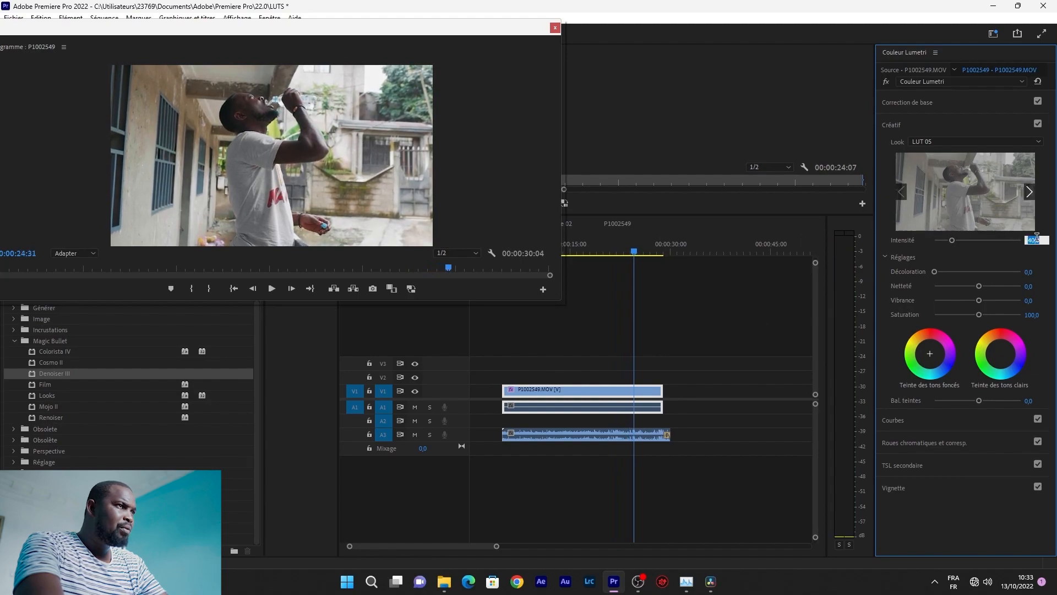
text(100)
key(Return)
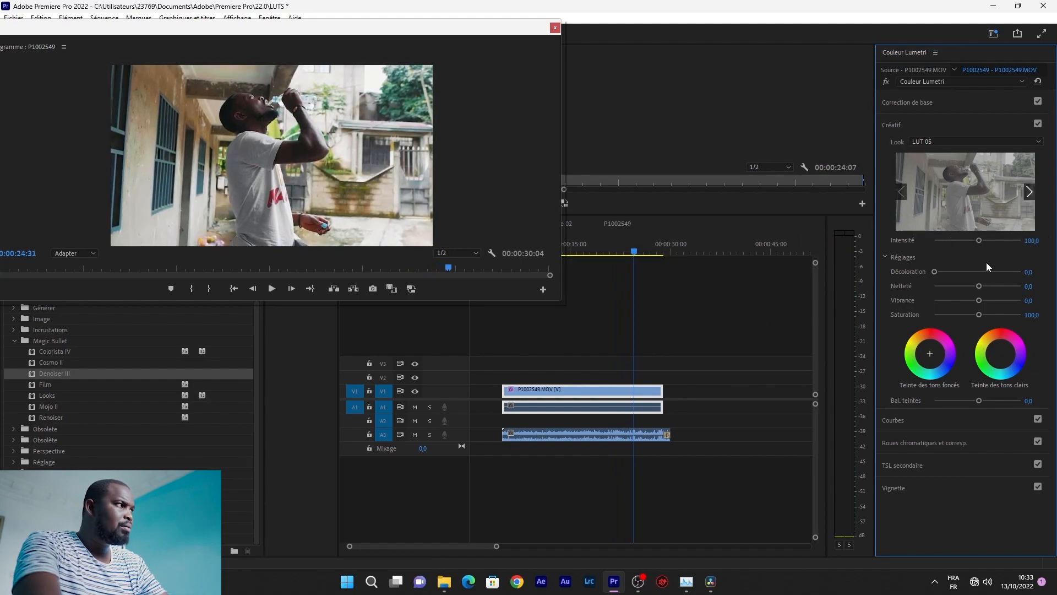
Set the LUT 05 look's intensity to 50 and play a short passage to preview it.
click(1036, 240)
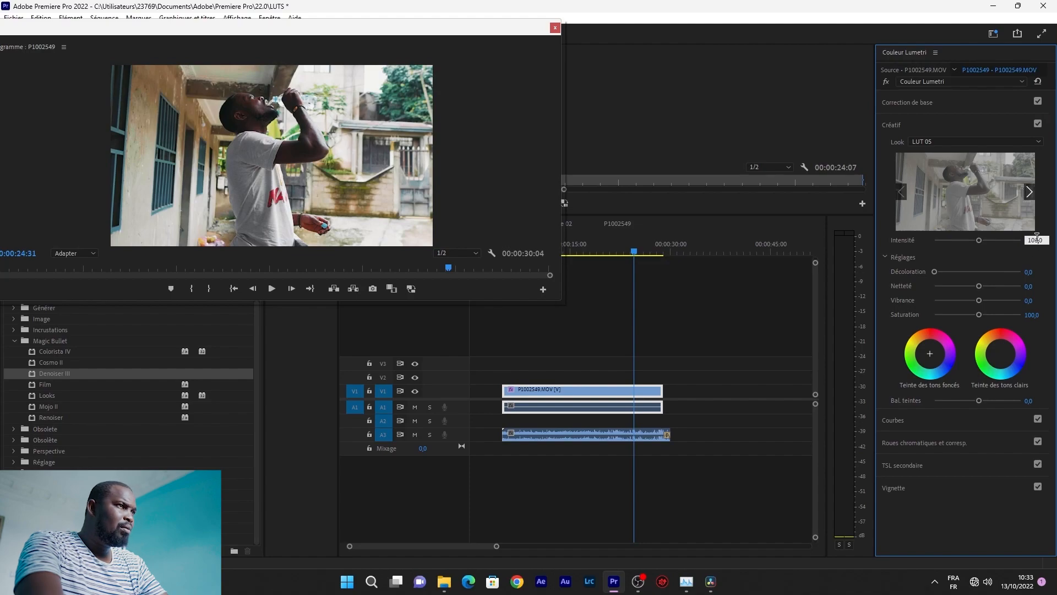
text(50)
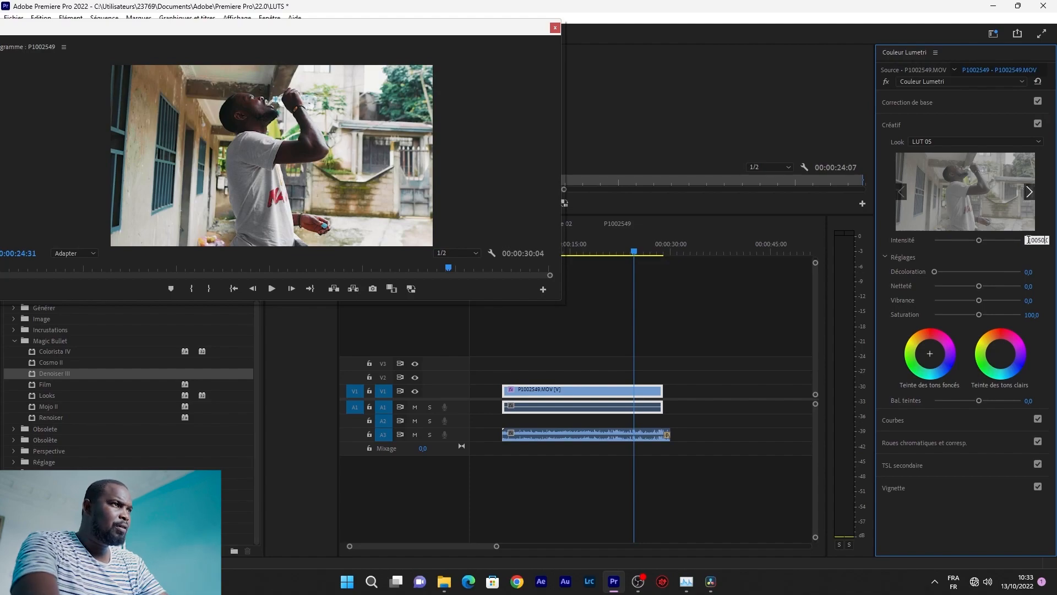
double_click(1033, 240)
text(50)
key(Return)
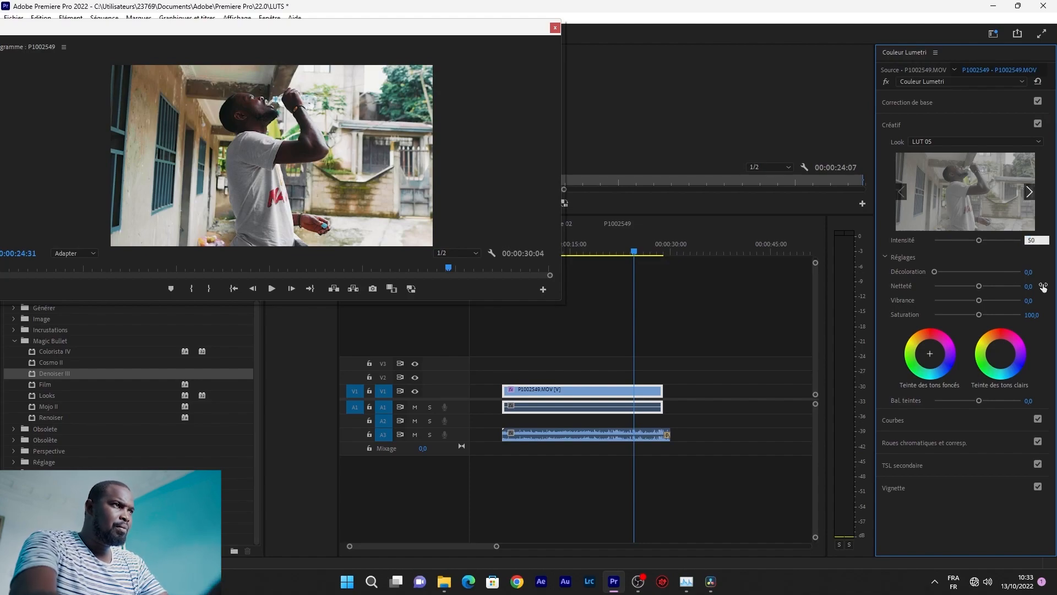
key(space)
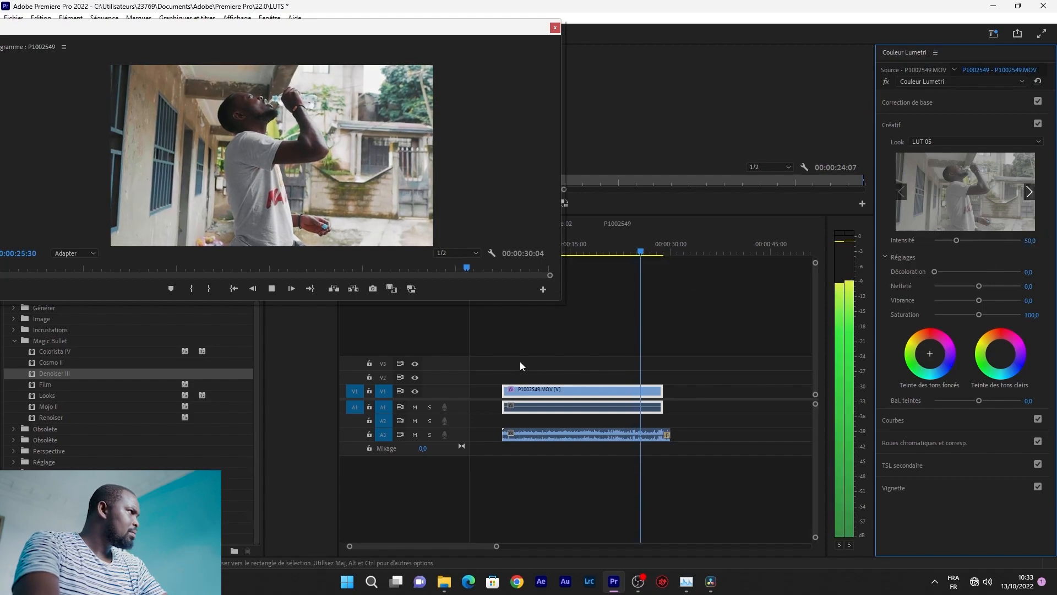
key(space)
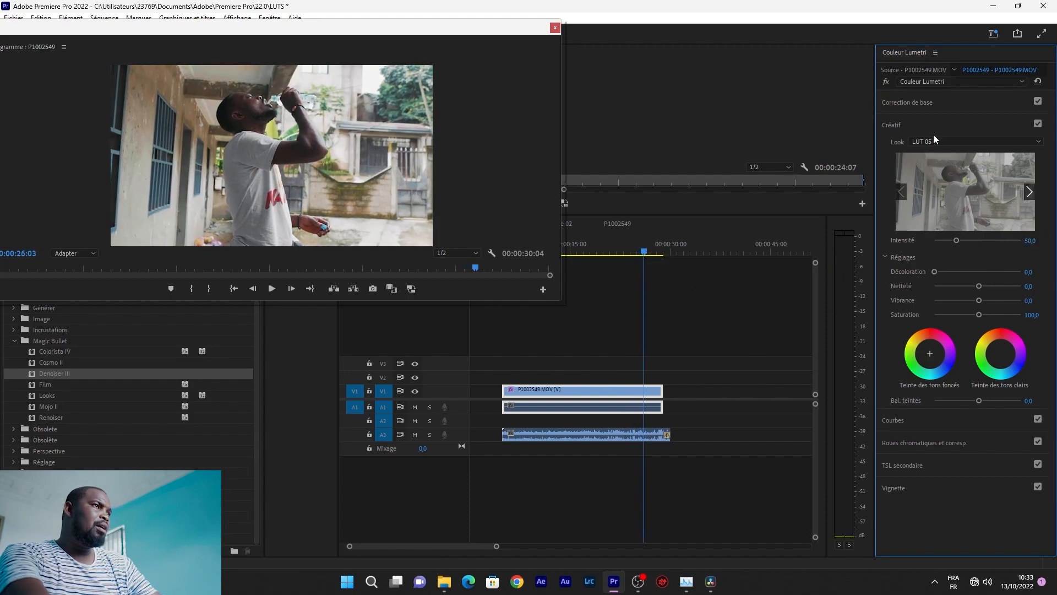
Replace the Créatif look with LUT 06.cube from the LUTS EMMANUEL.K 2.0 folder.
click(945, 141)
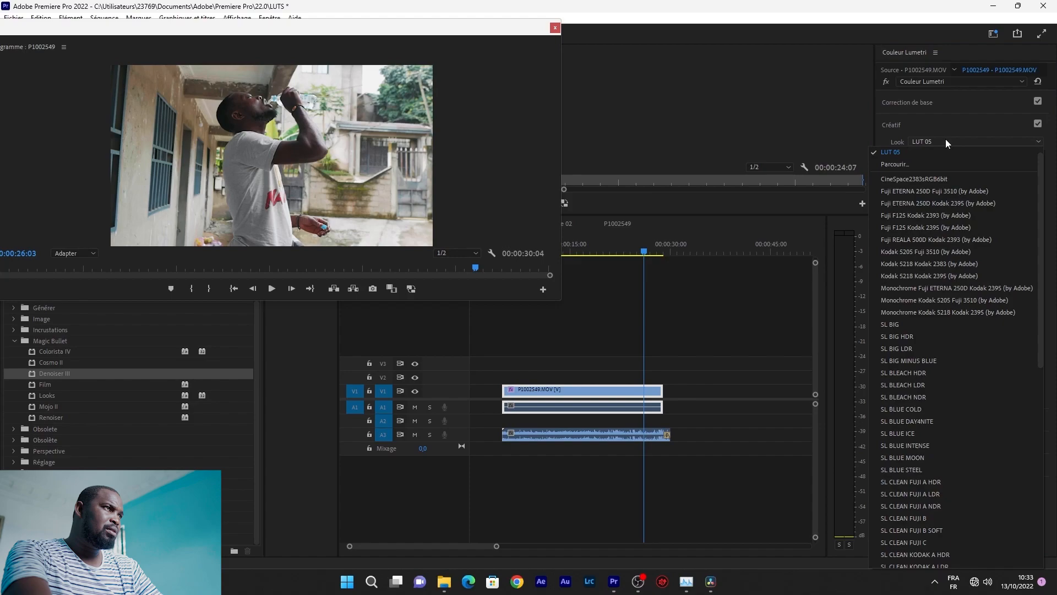
click(918, 160)
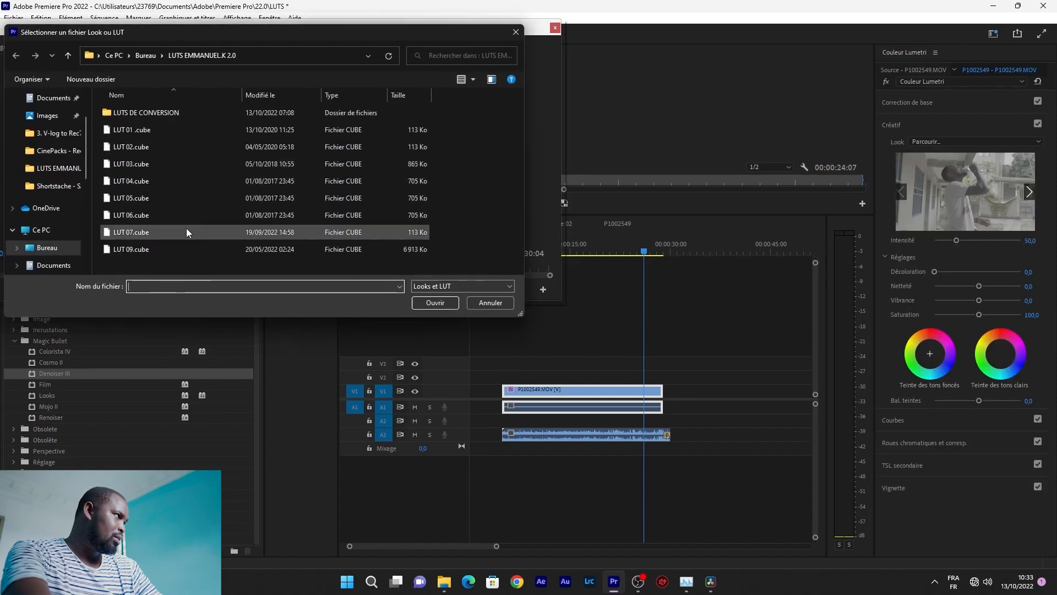
double_click(158, 216)
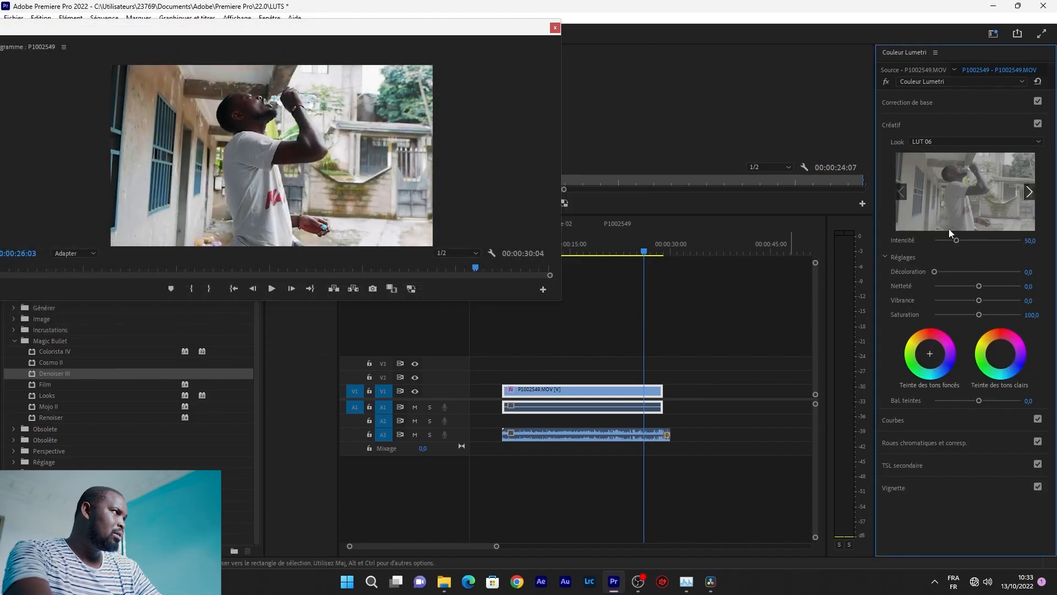
Replace the Créatif look with LUT 07.cube from the LUTS EMMANUEL.K 2.0 folder.
click(941, 141)
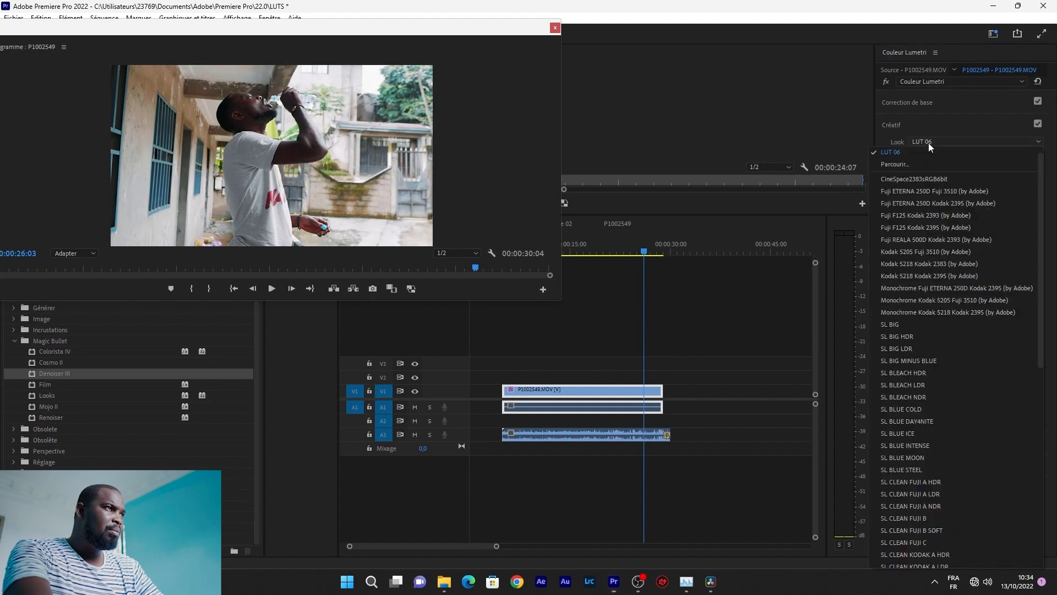
click(904, 166)
click(165, 232)
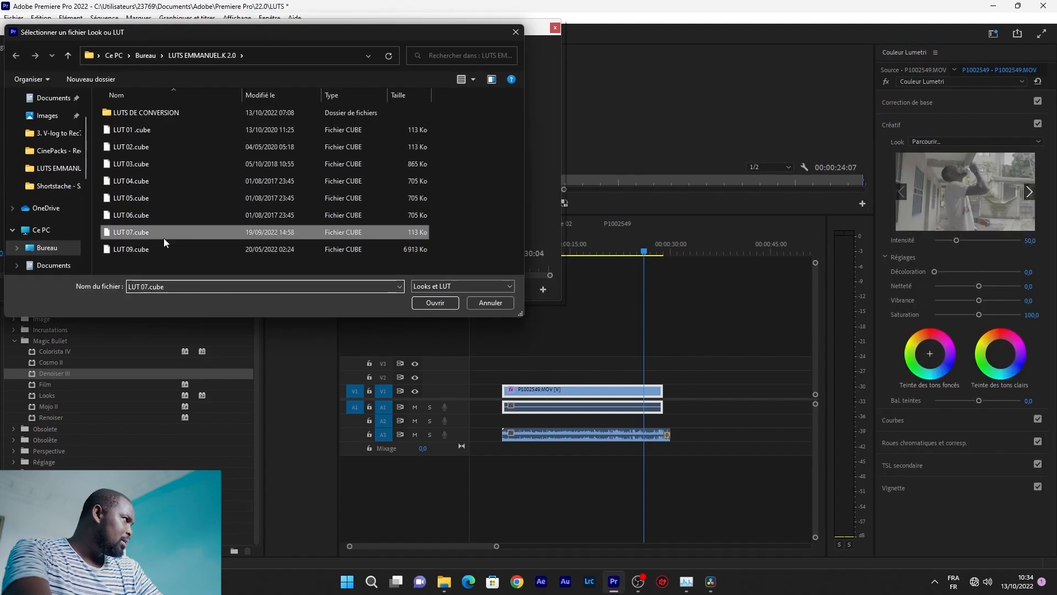
click(429, 299)
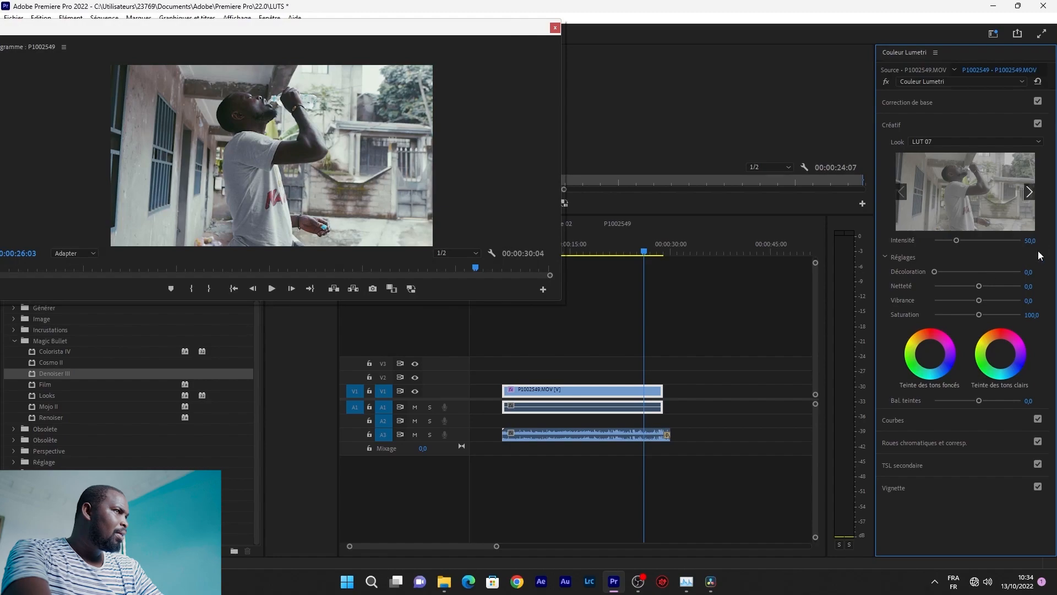
Raise the LUT 07 look's intensity to 100 for comparison and return it to 50.
click(1030, 241)
text(100)
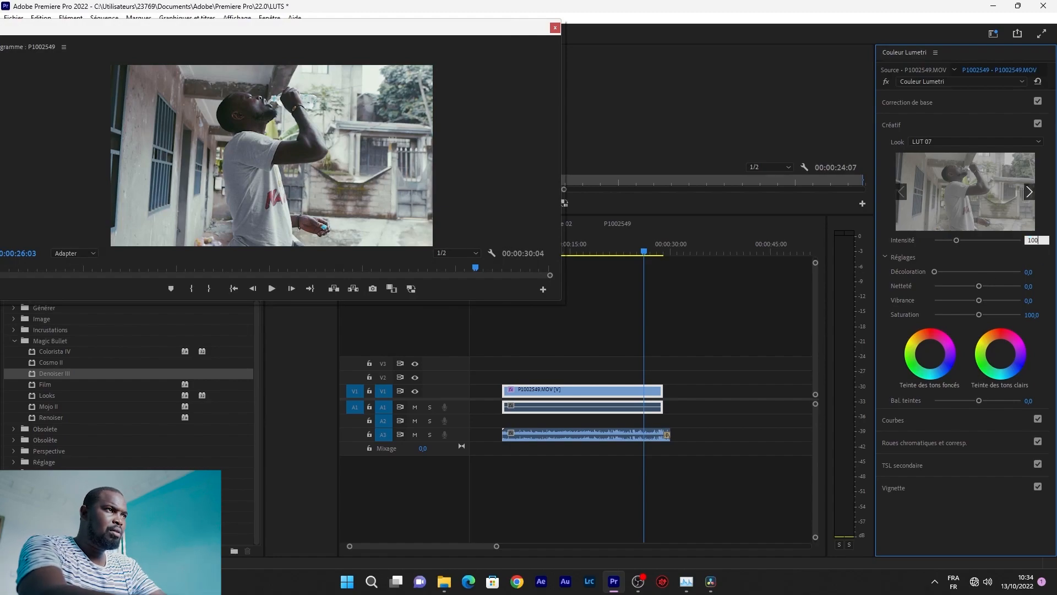
key(Return)
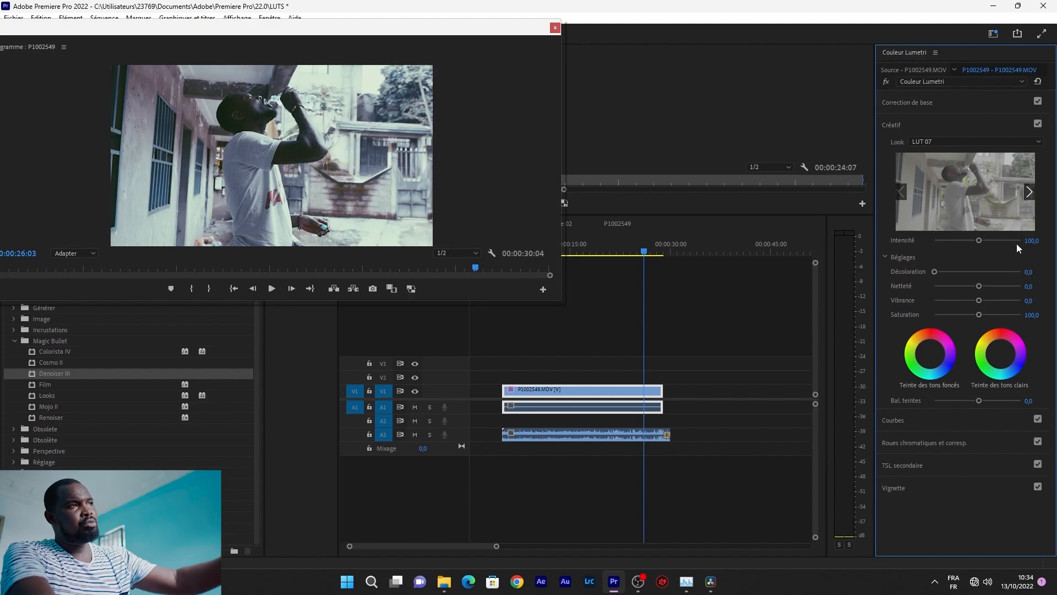
click(1033, 240)
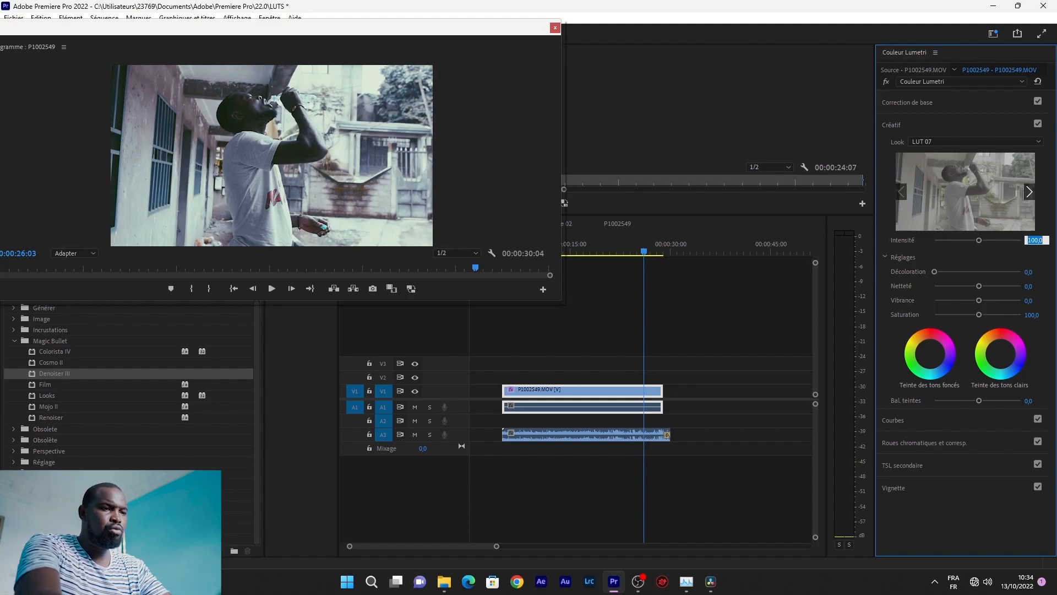
text(50)
key(Return)
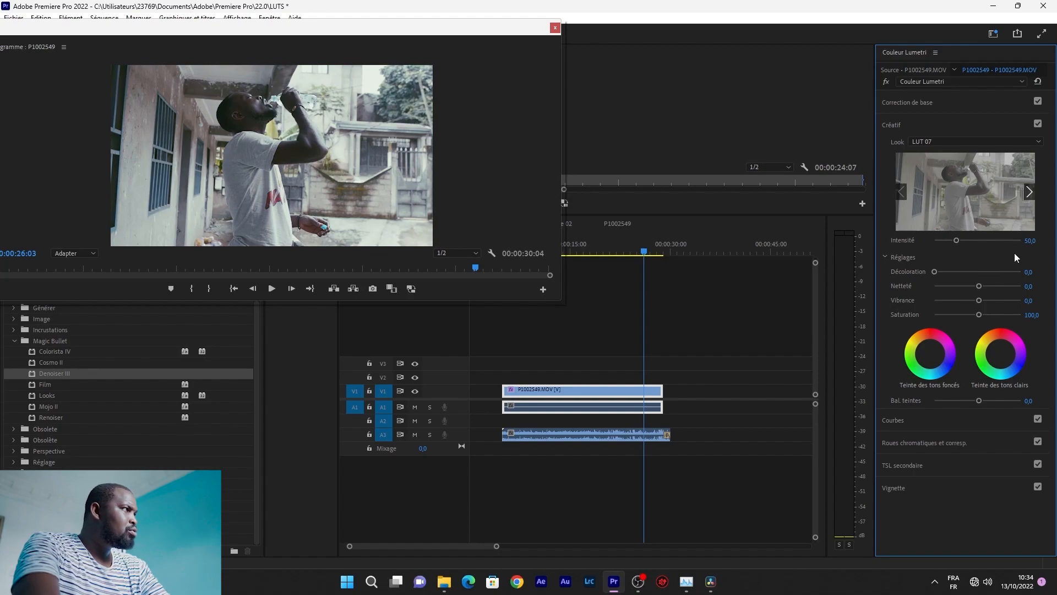
Set the LUT 07 look's intensity to 40 and preview the clip from around 15 seconds.
click(1034, 240)
text(40)
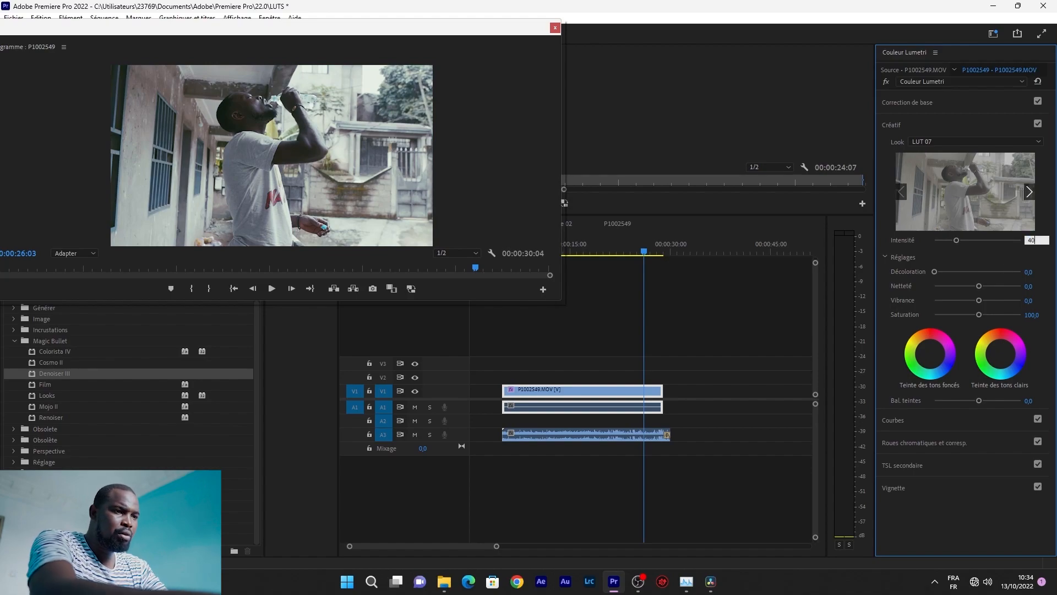
key(Return)
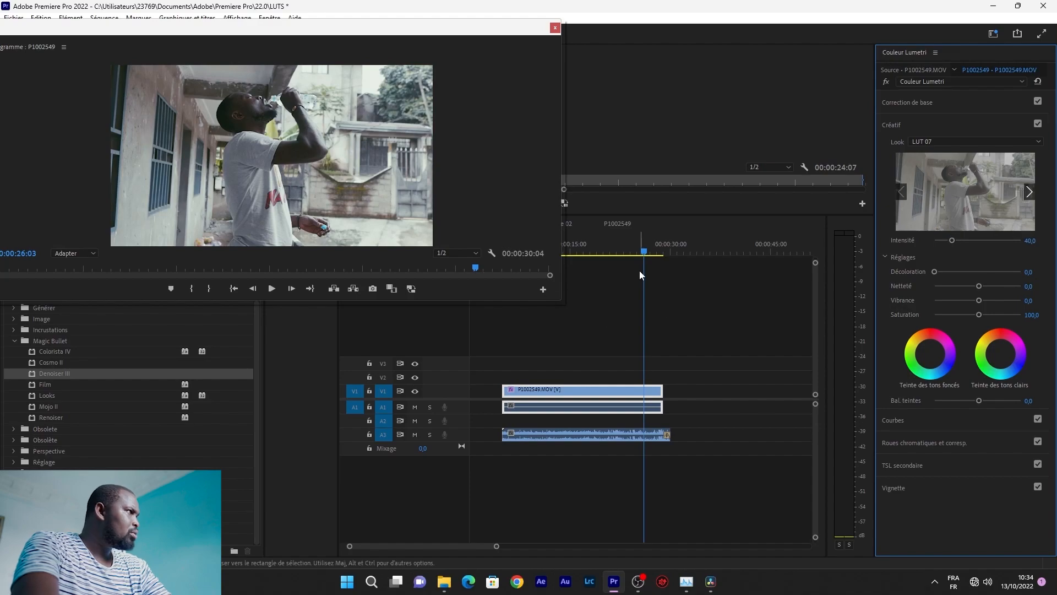
drag(642, 270, 574, 276)
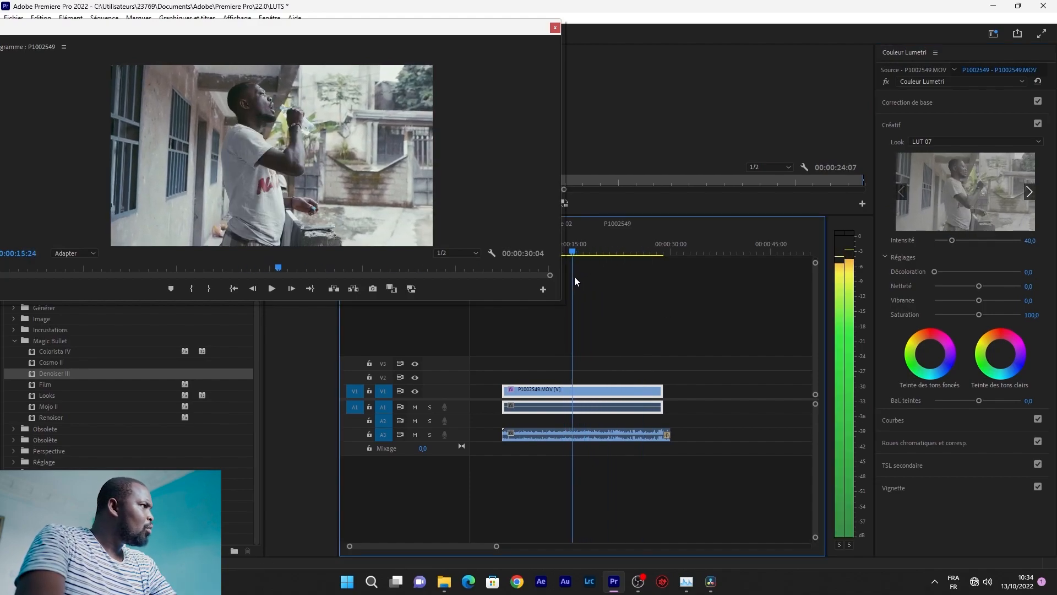
click(953, 445)
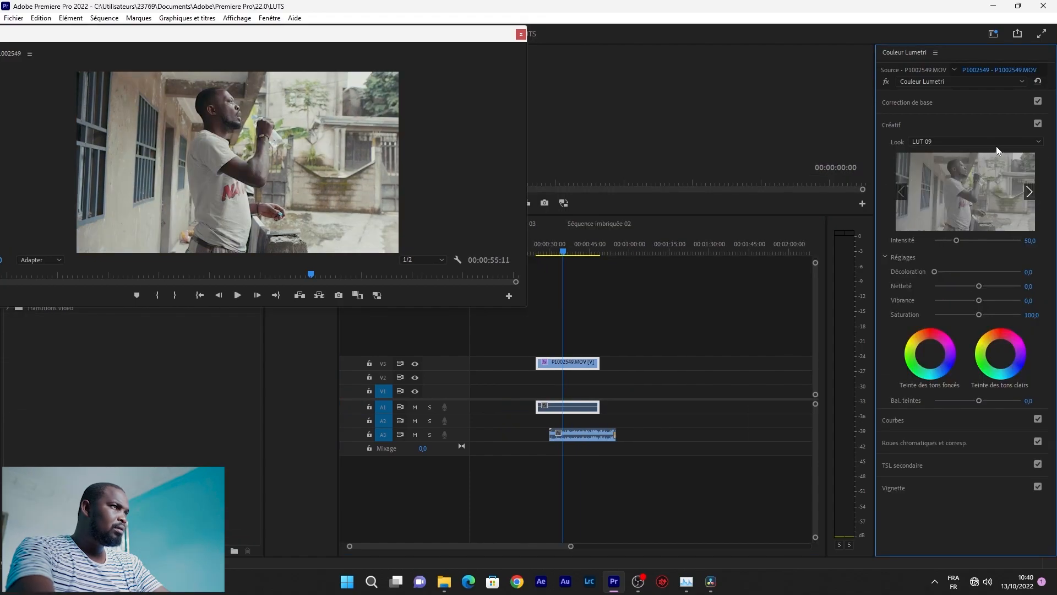
Replace the Créatif look of the clip on track V3 with LUT 01.cube.
click(996, 145)
click(931, 161)
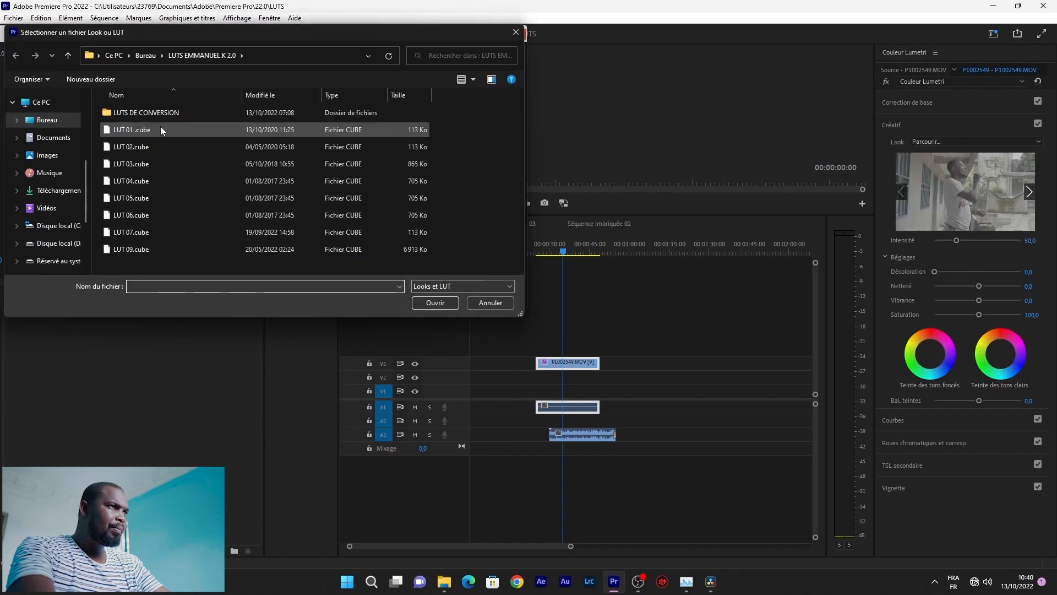
click(160, 129)
click(435, 302)
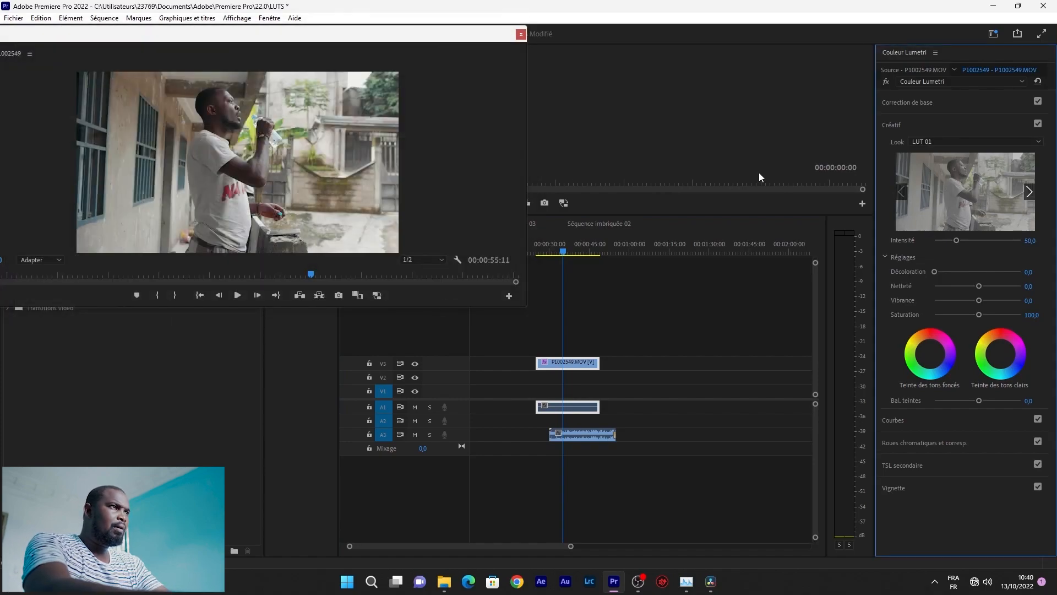
Replace the Créatif look of the clip on track V3 with LUT 02.cube.
click(917, 142)
click(925, 160)
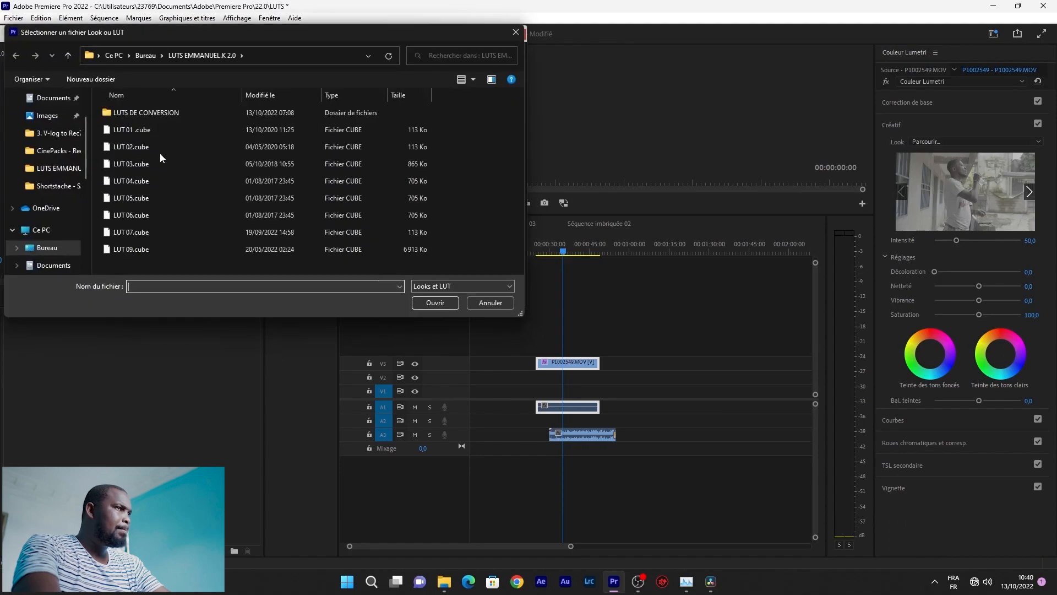
click(162, 145)
click(438, 302)
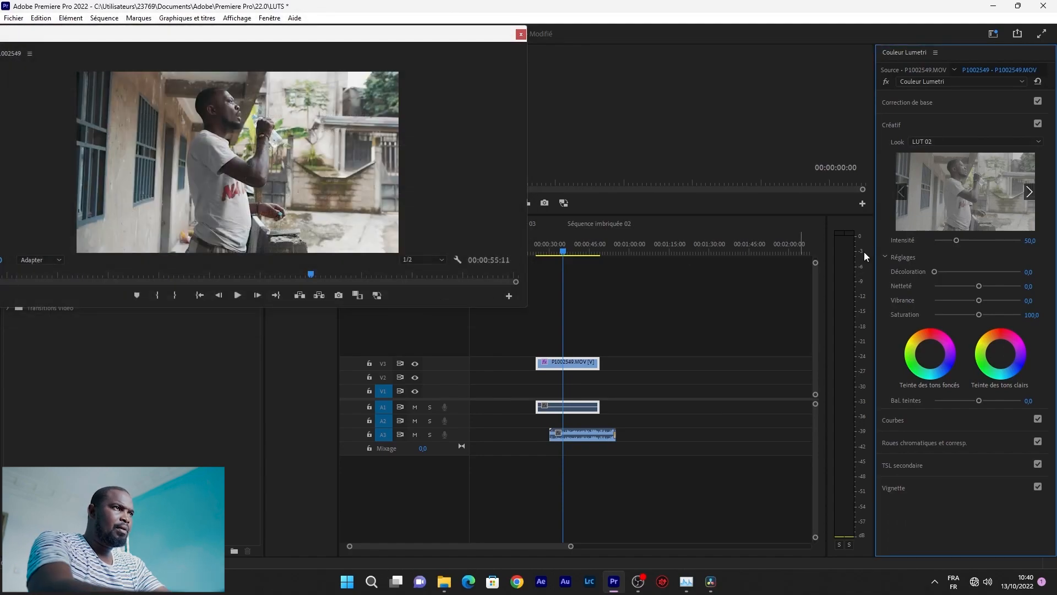
Raise the LUT 02 look's intensity to 100 for comparison and return it to 50.
click(1033, 240)
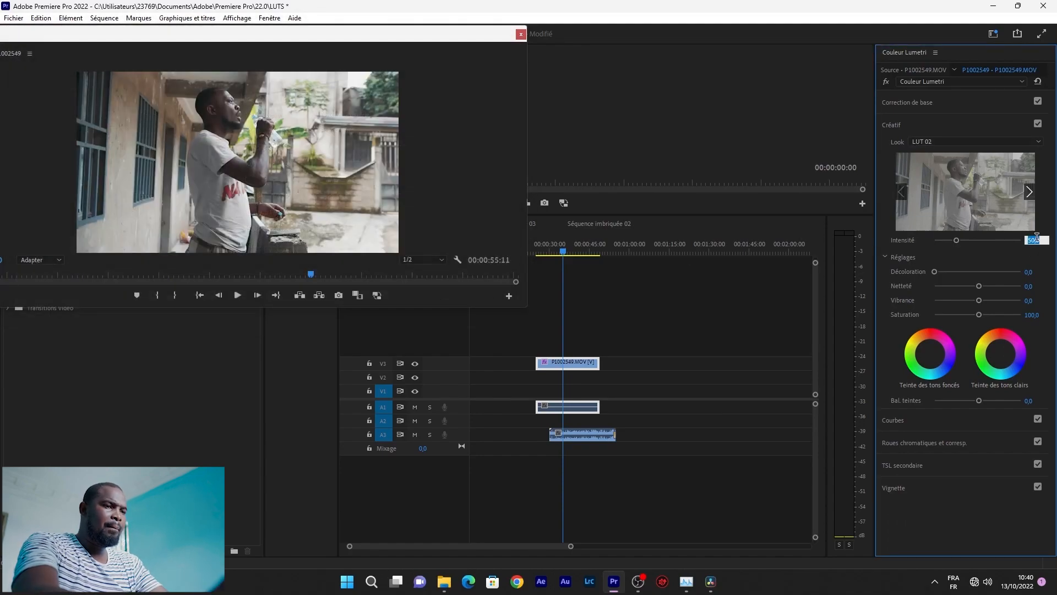
text(100)
key(Return)
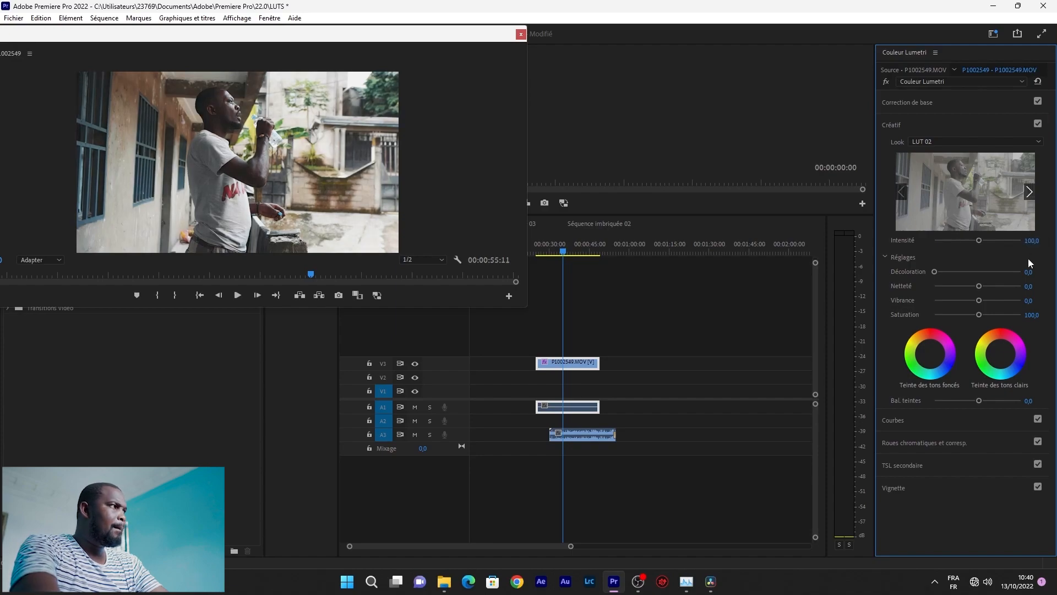
click(1035, 241)
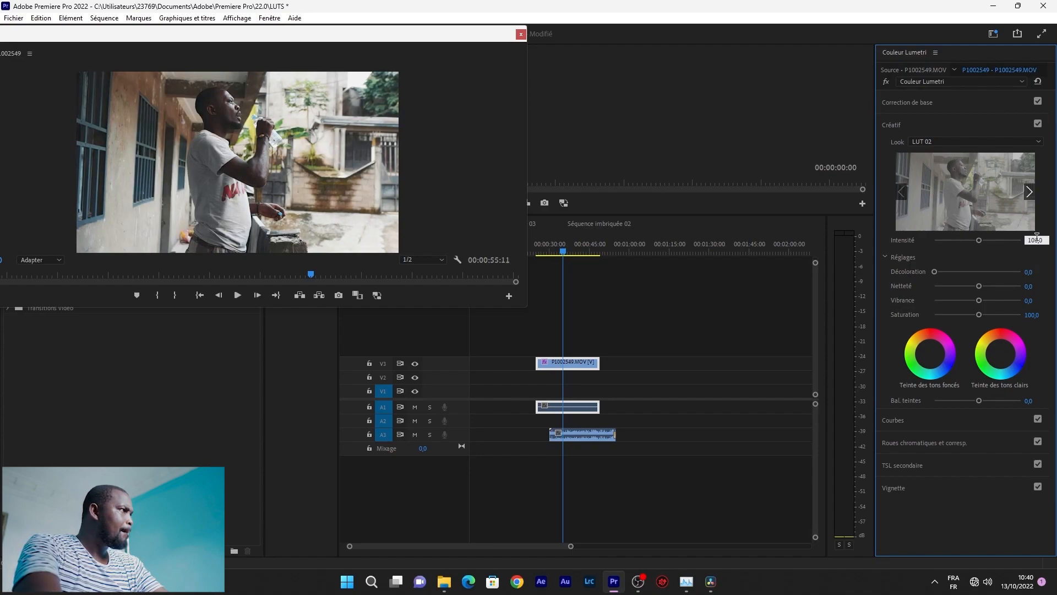
double_click(1044, 241)
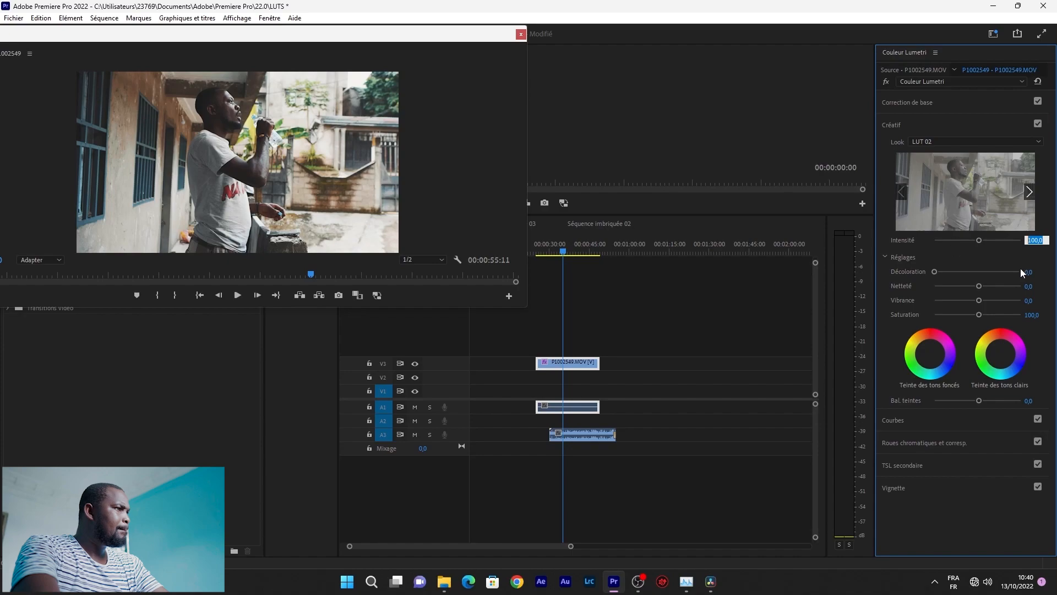
text(50)
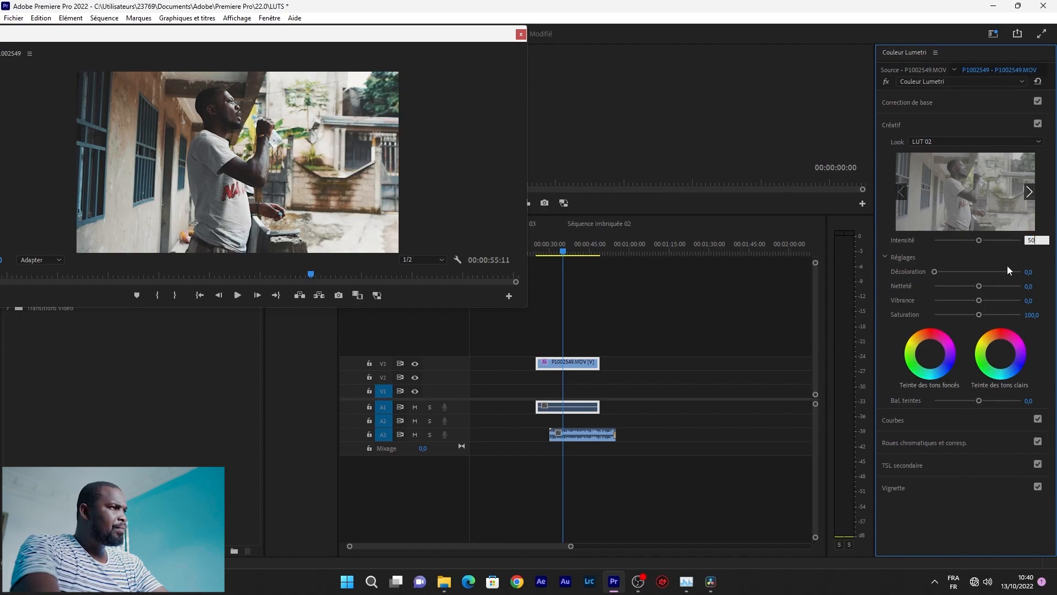
key(Return)
Play a short passage of the clip to review the LUT 02 grade.
click(564, 254)
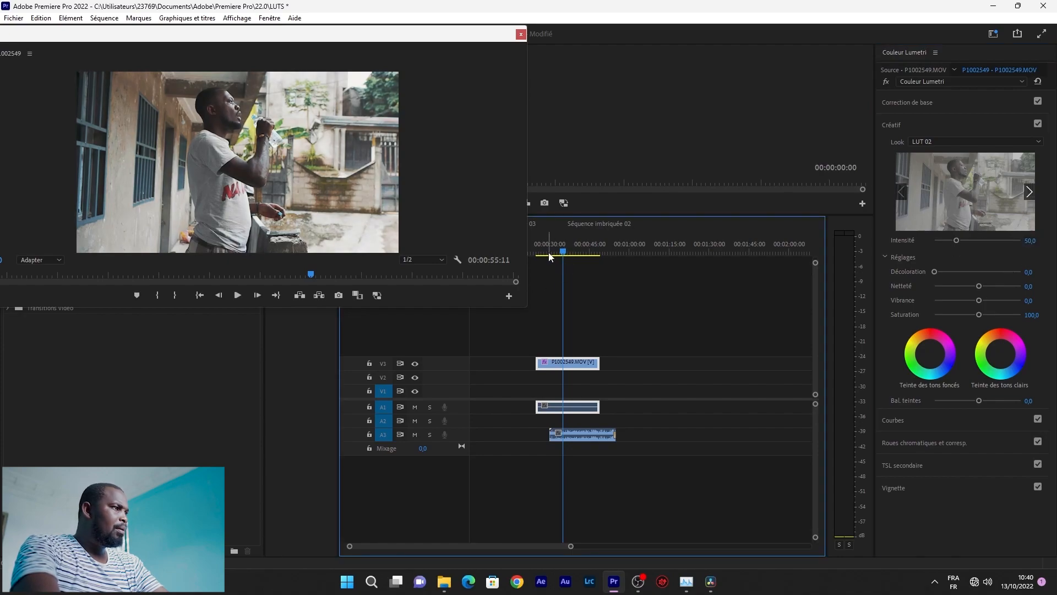
key(space)
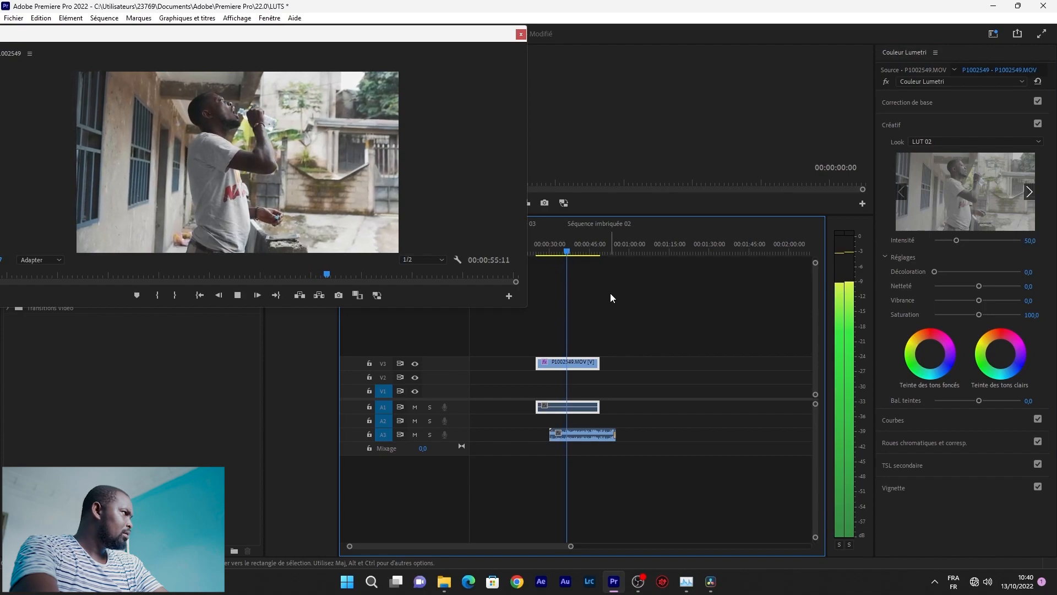
key(space)
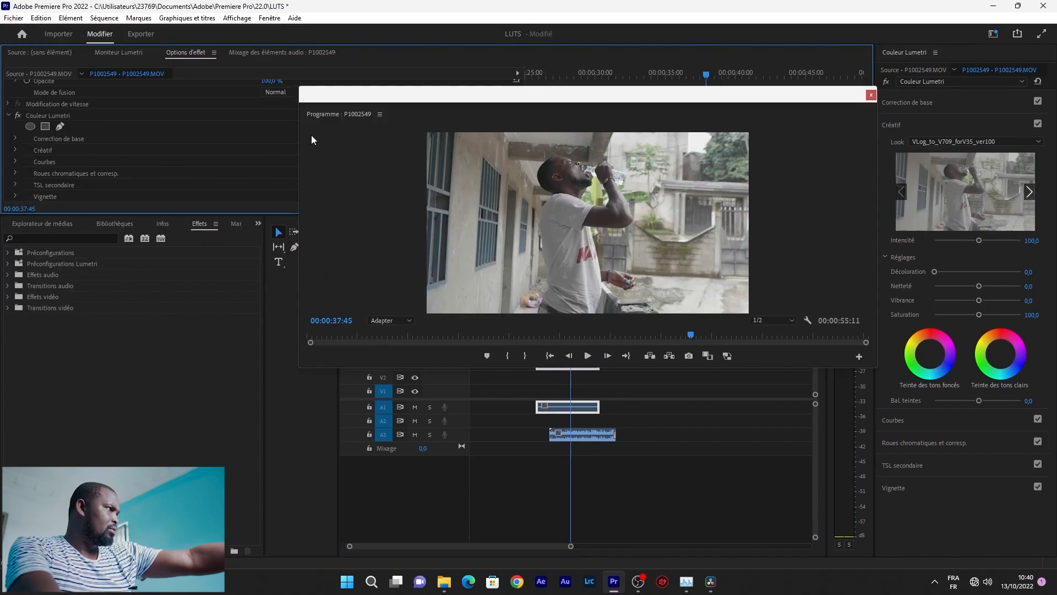
Slightly lower the luminance of the clip's shadows, midtones and highlights with the color wheels (Roues chromatiques et corresp.).
drag(311, 94, 19, 35)
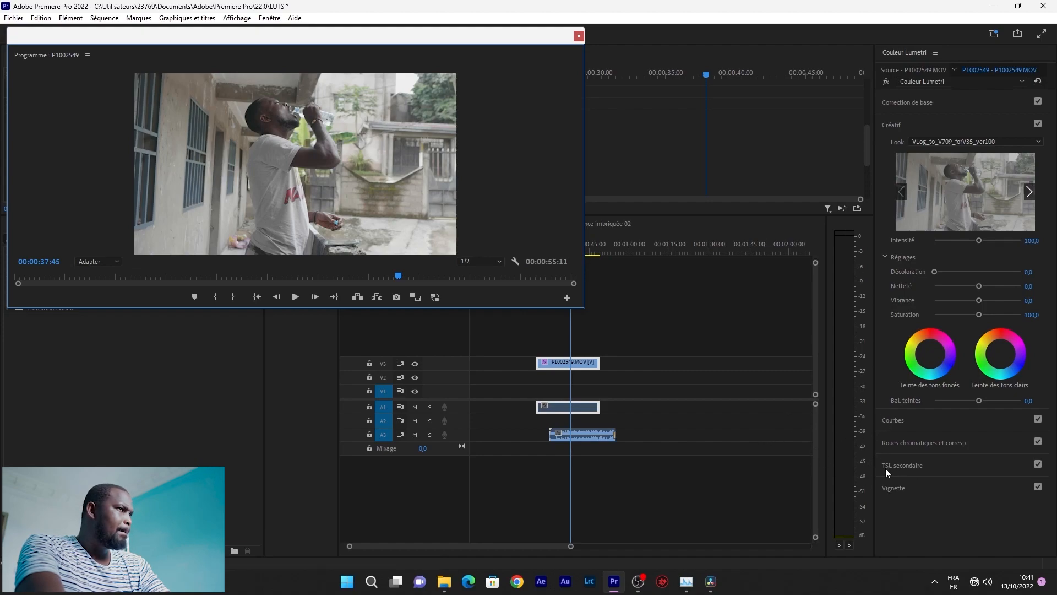
click(945, 447)
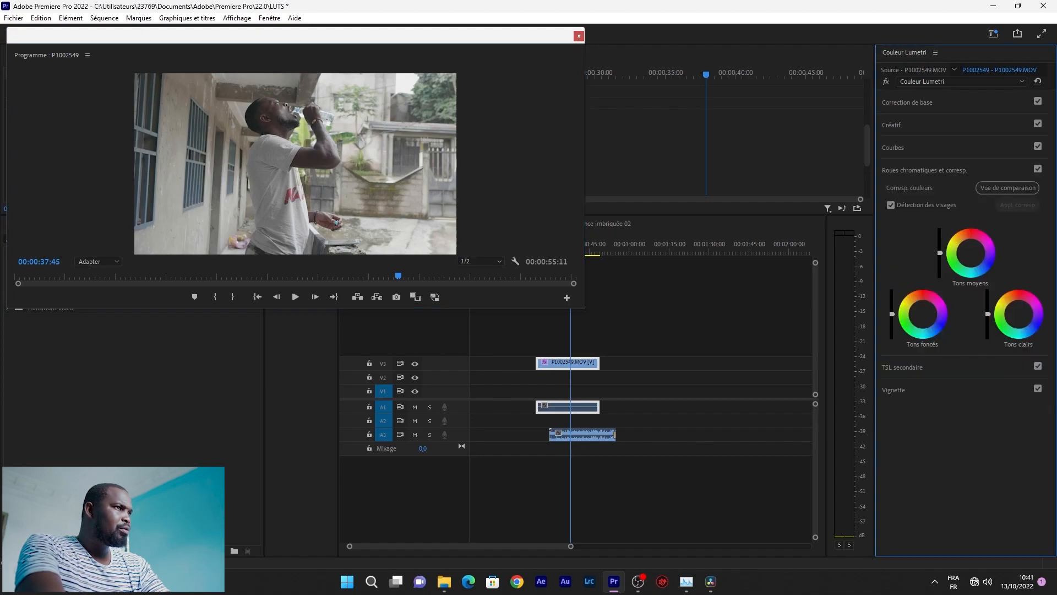
drag(892, 314, 892, 321)
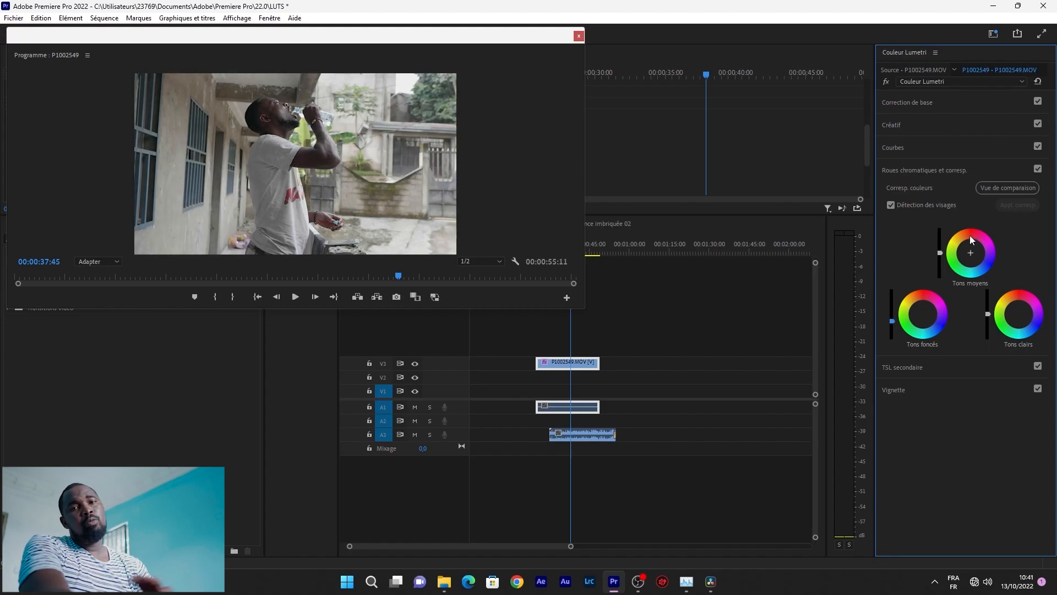
drag(940, 252, 940, 255)
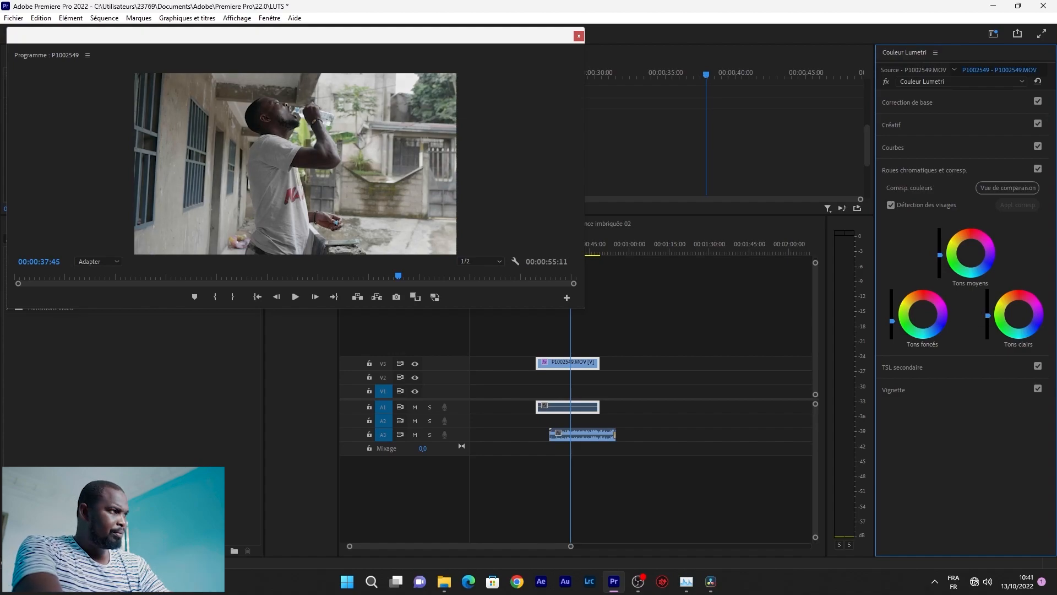